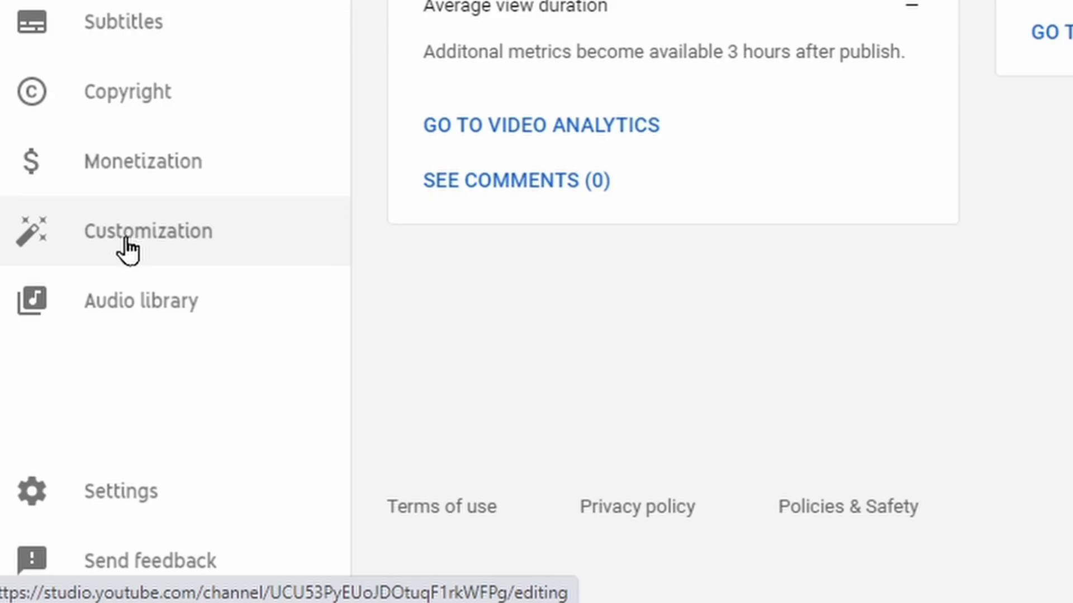
Upload a banner image, shrink the profile picture crop, and pick the subscribe image as watermark
click(127, 244)
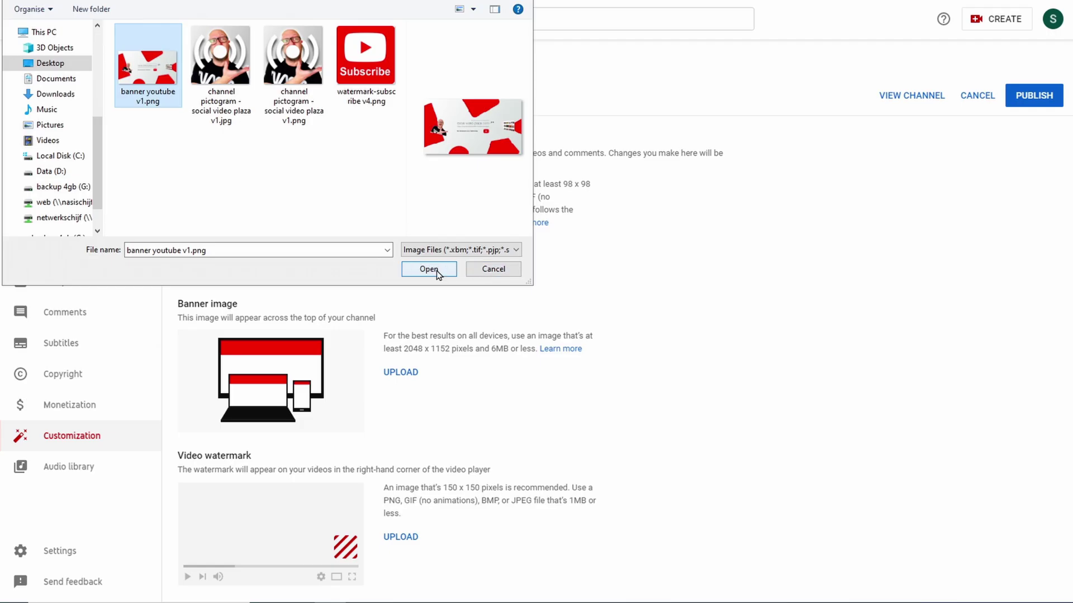
click(437, 270)
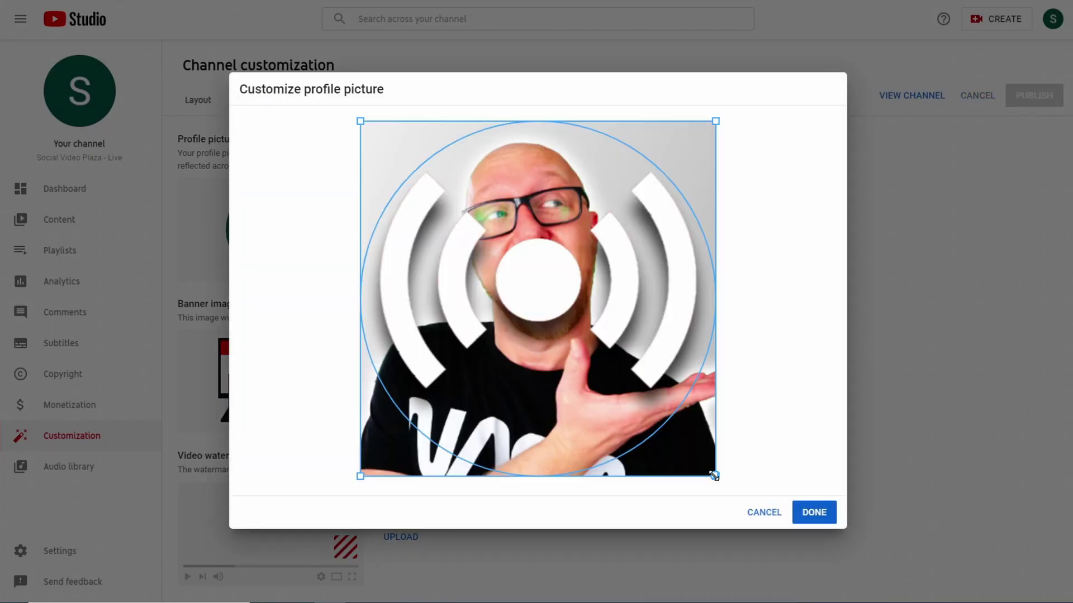
drag(714, 475, 559, 317)
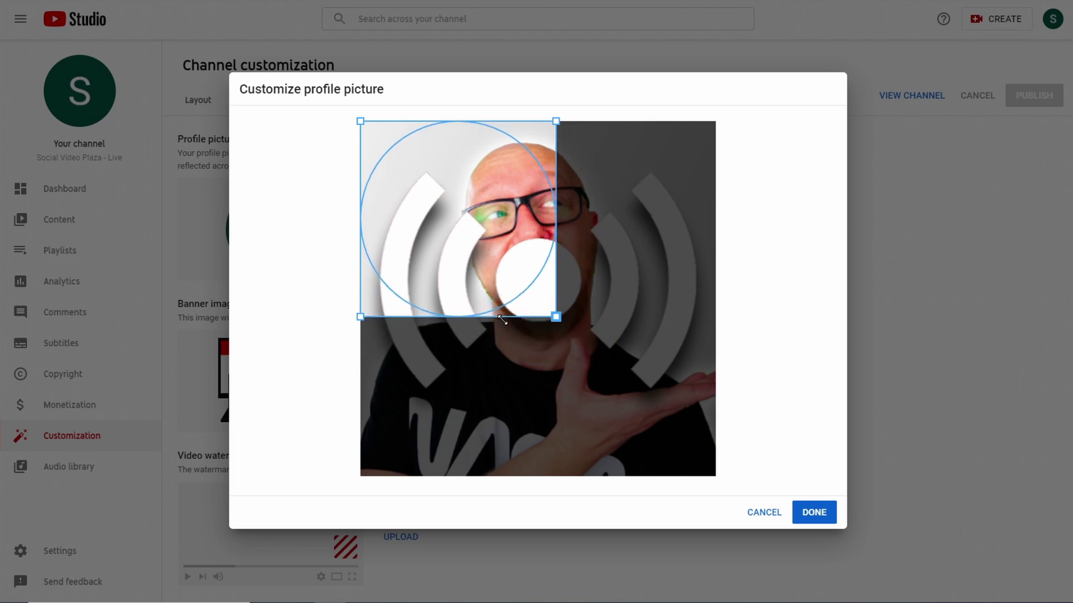
click(428, 269)
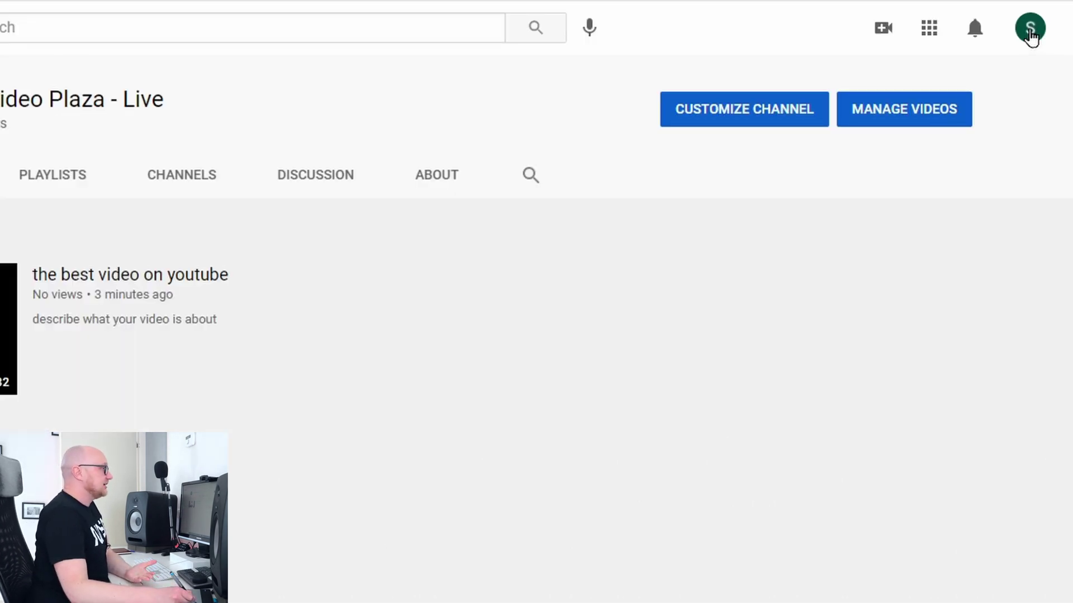
click(1030, 40)
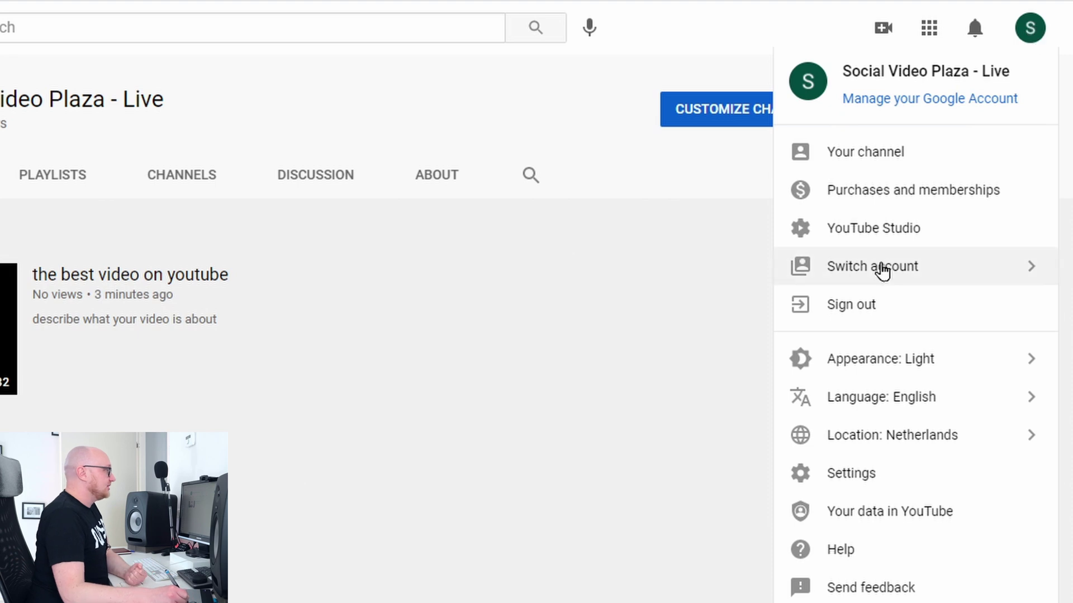
click(894, 237)
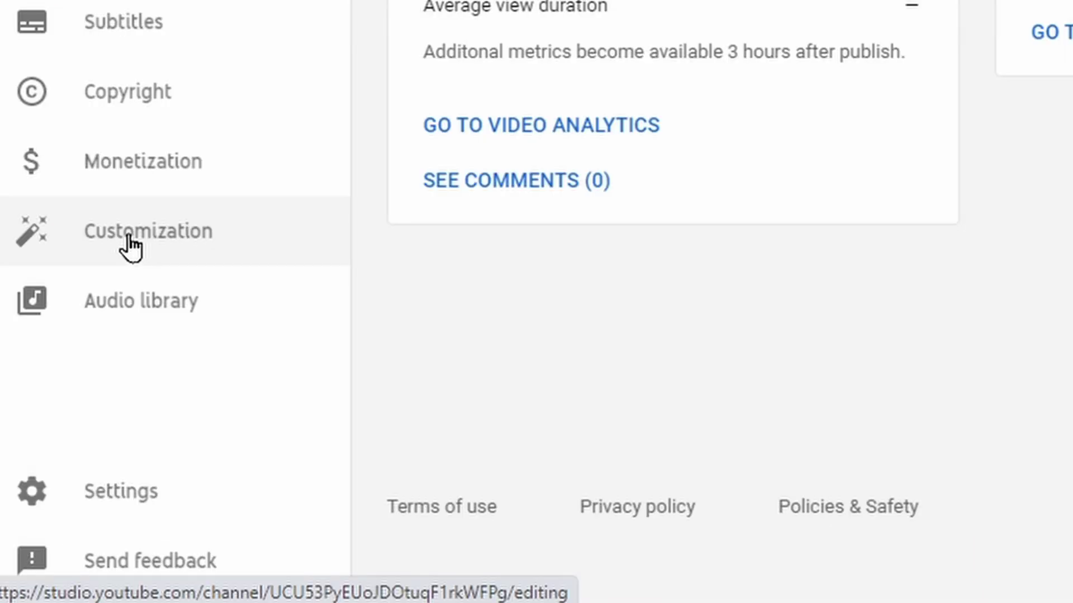
click(129, 249)
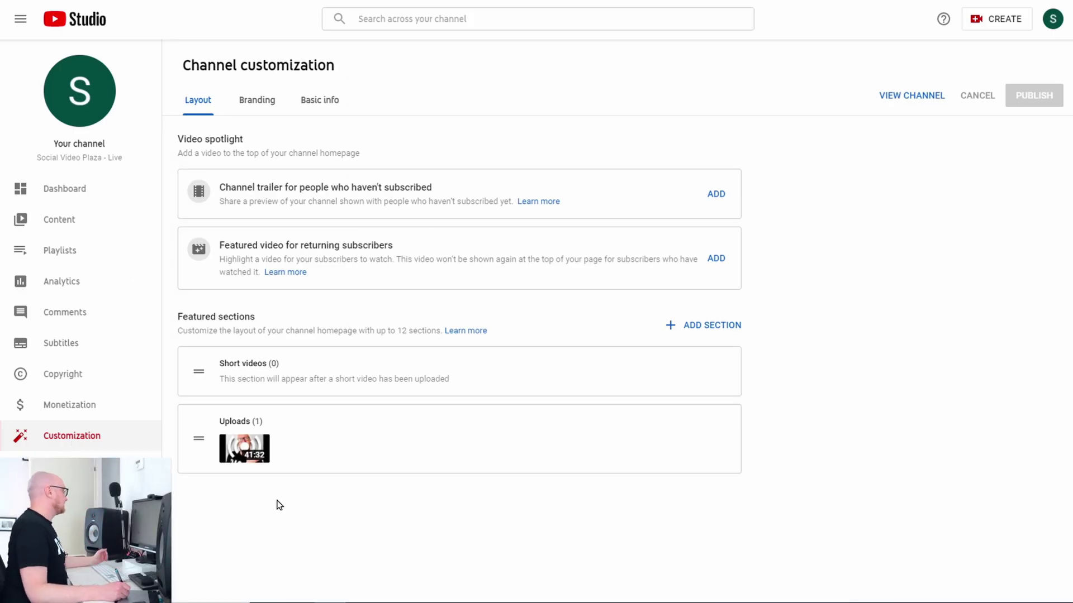
Show the Basic info settings and check the public channel's empty About page
mouse_move(341, 418)
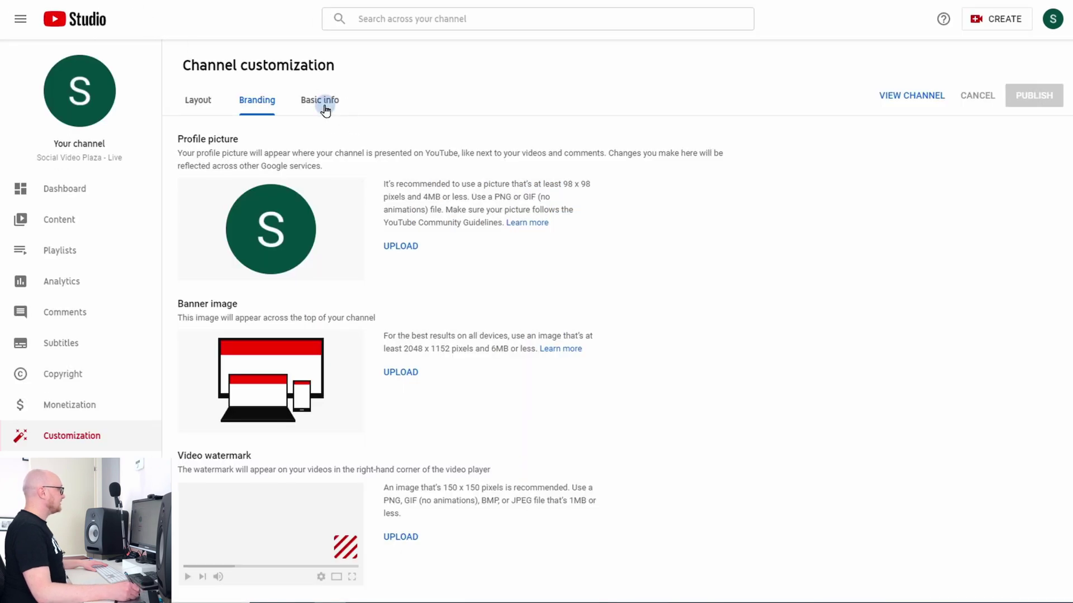
click(326, 109)
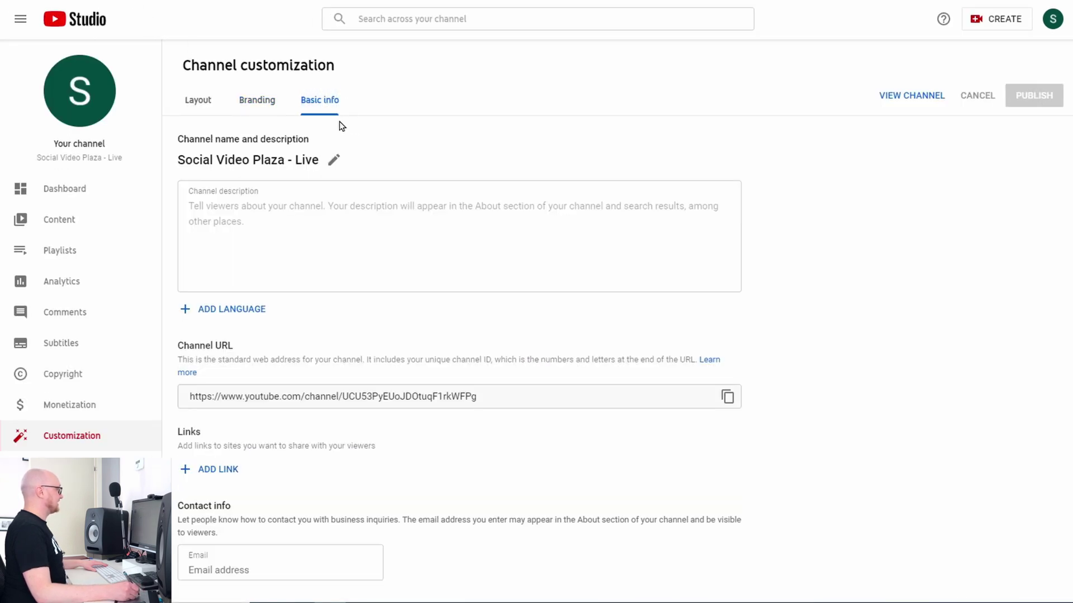
click(286, 3)
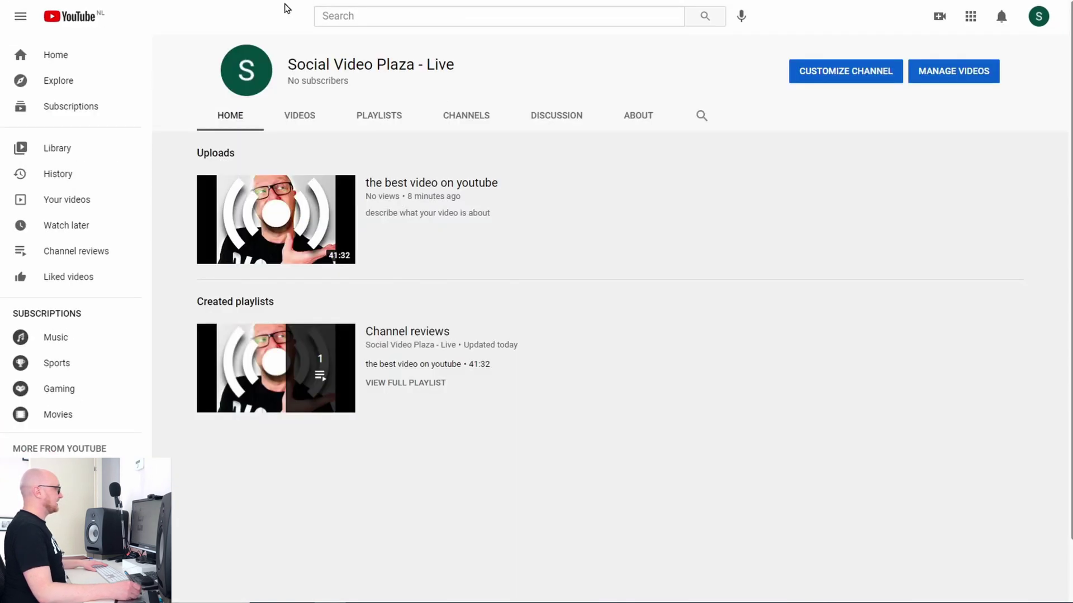
click(638, 129)
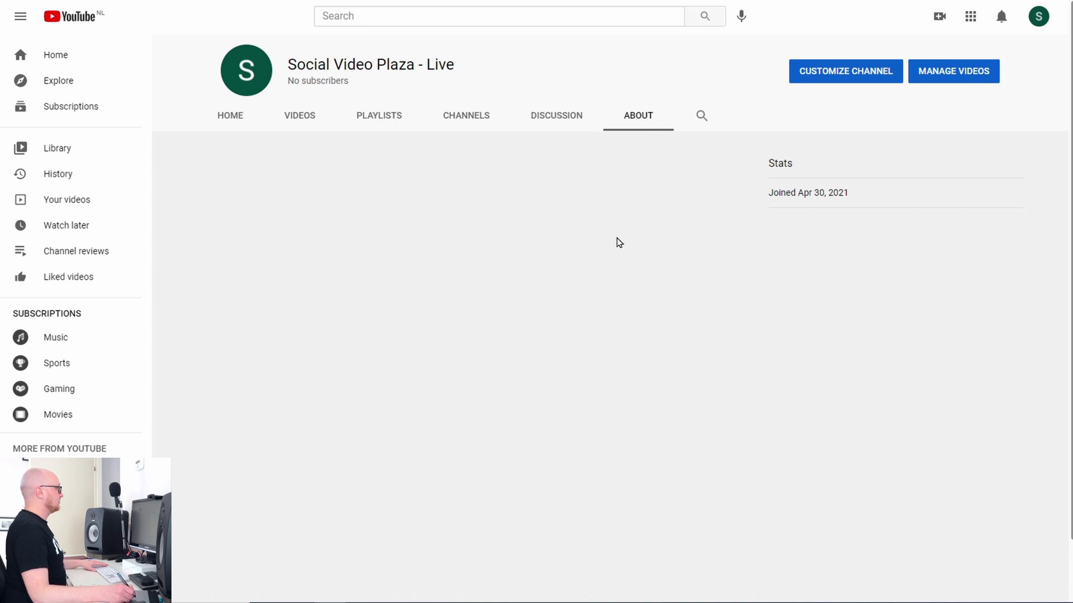
click(67, 2)
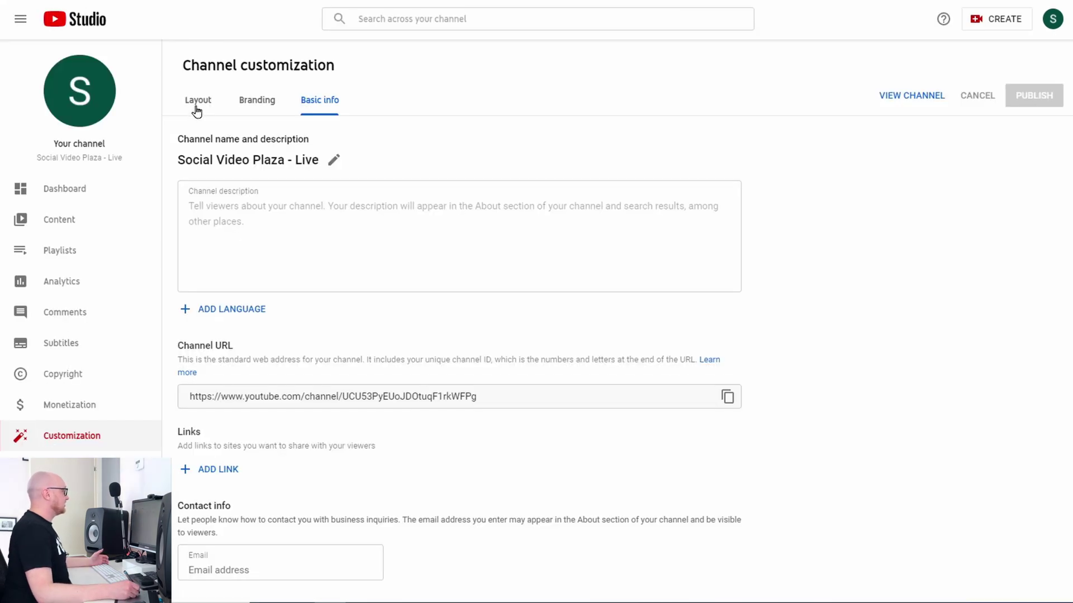
Switch to Layout and scroll through the Social Video Plaza homepage sections for reference
click(197, 106)
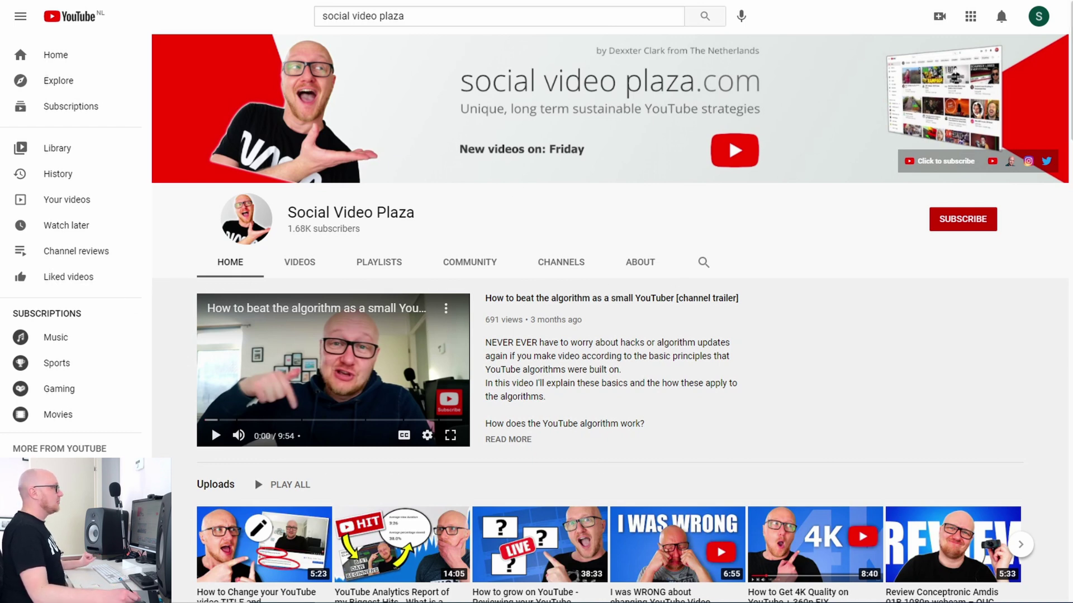
scroll(1028, 285, down, 20)
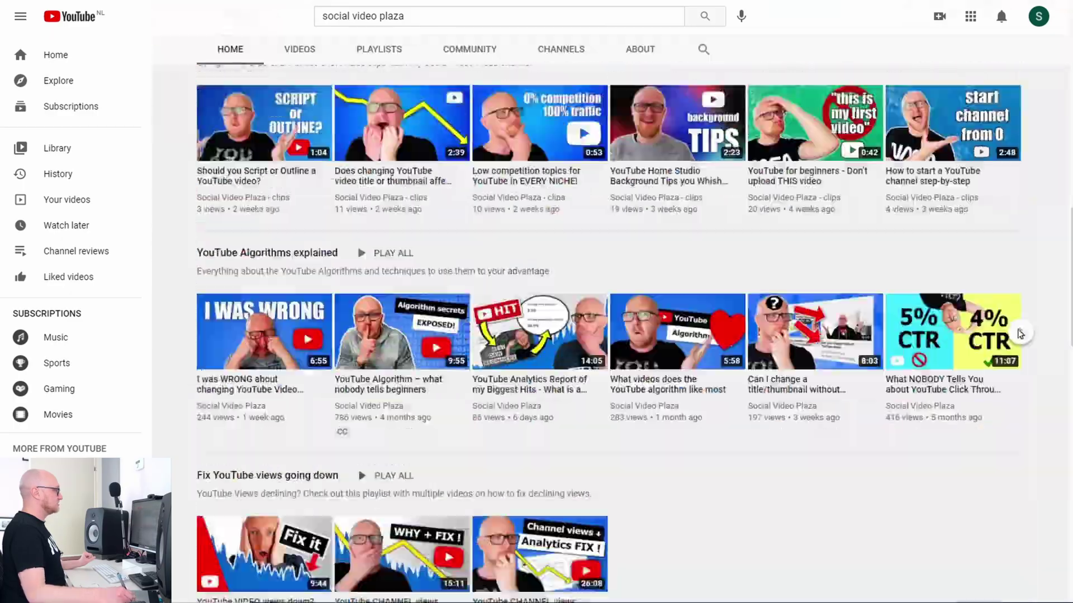
scroll(1028, 285, up, 12)
scroll(1028, 286, up, 15)
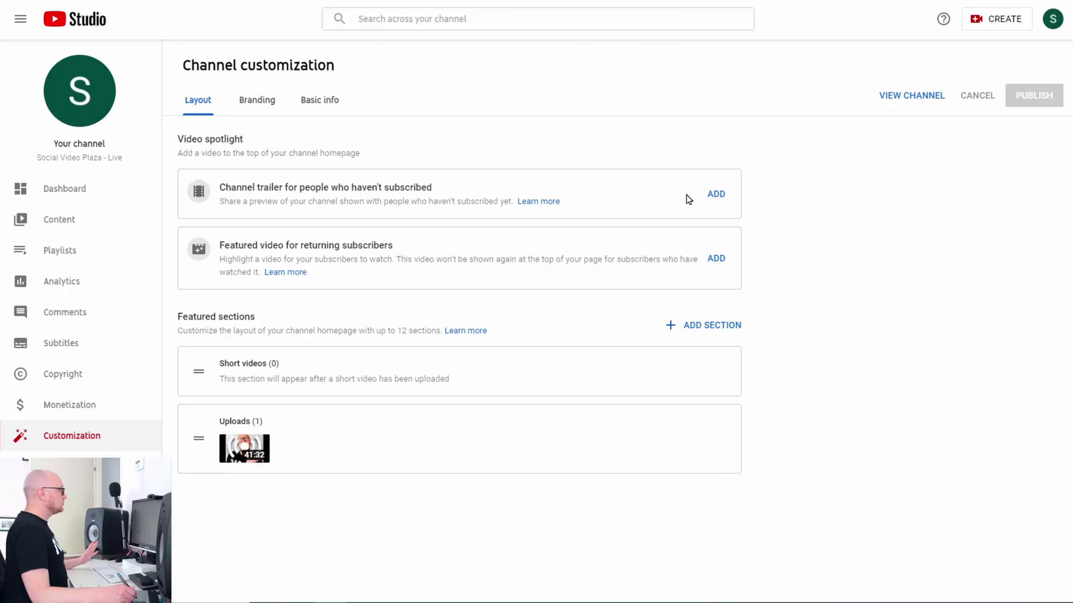
Set 'the best video on youtube' as the non-subscriber channel trailer and publish
click(716, 195)
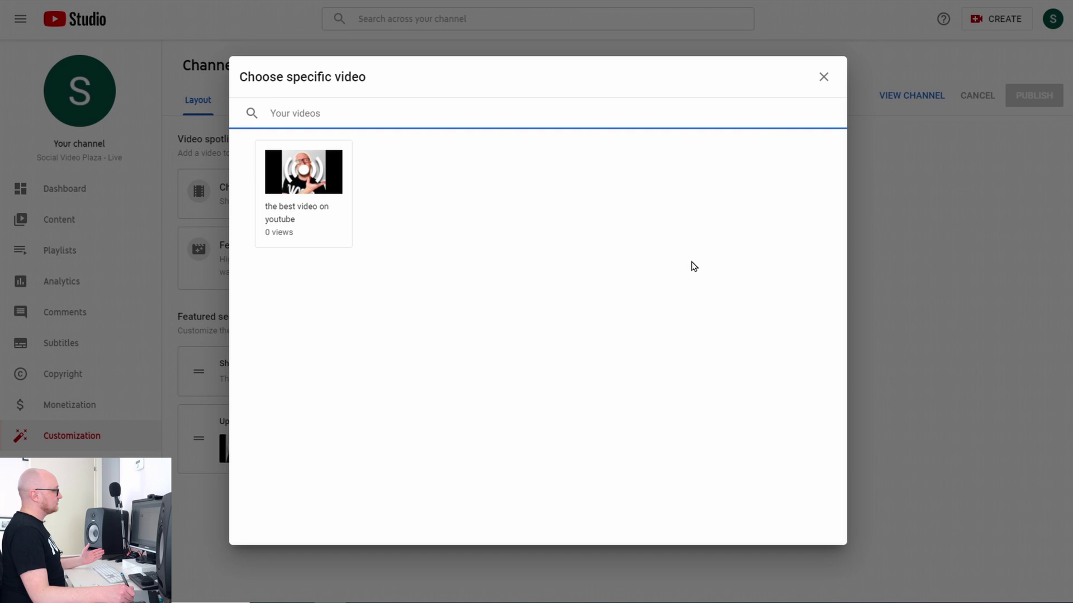
click(302, 184)
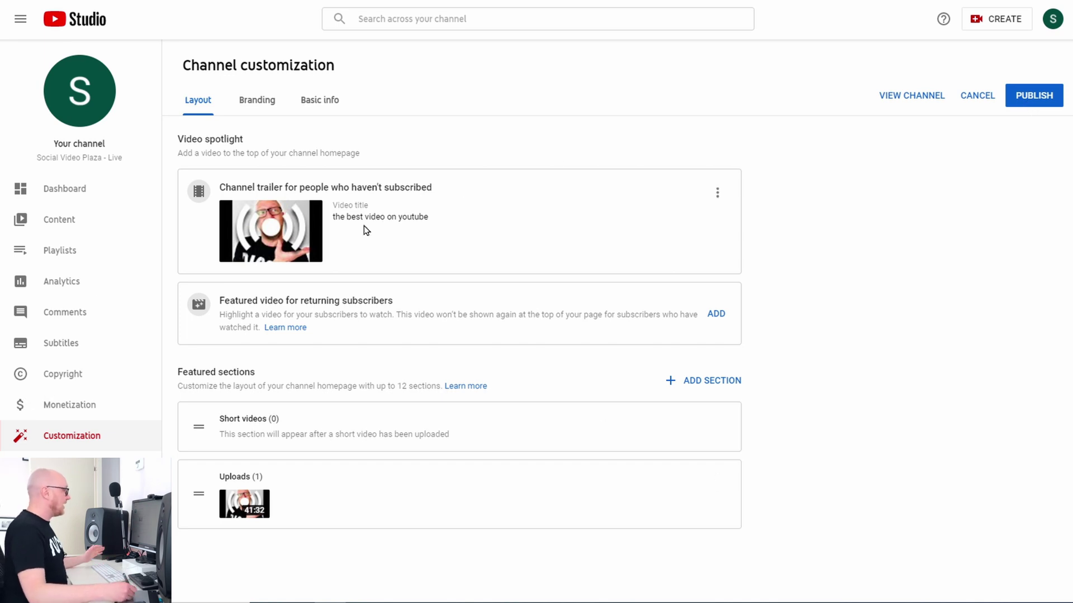
click(1029, 101)
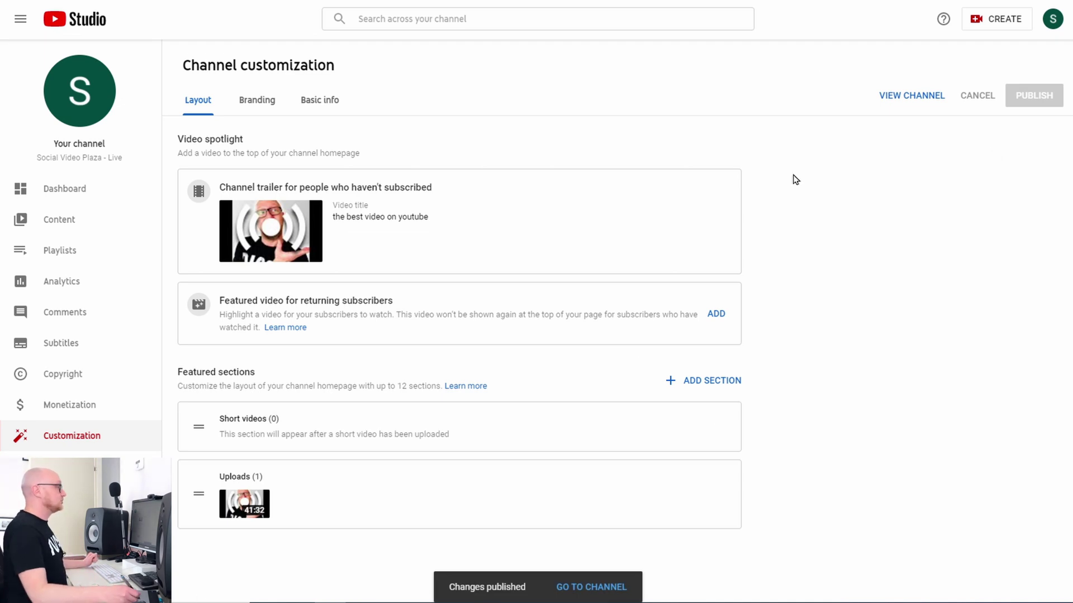
Check the trailer on the public channel page, then list the addable section types in Studio
click(895, 101)
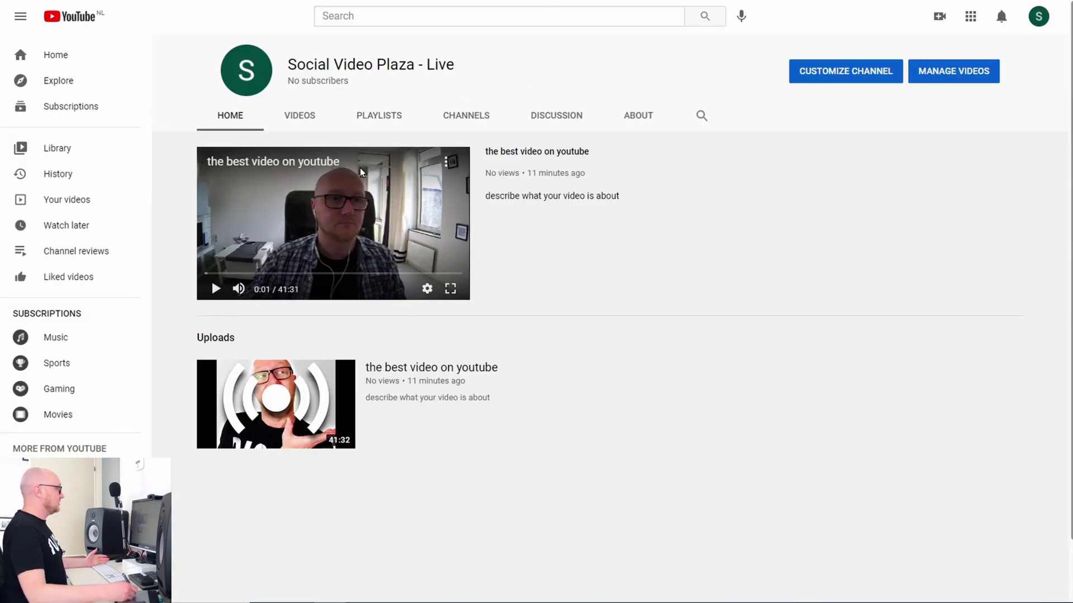
key(ctrl+w)
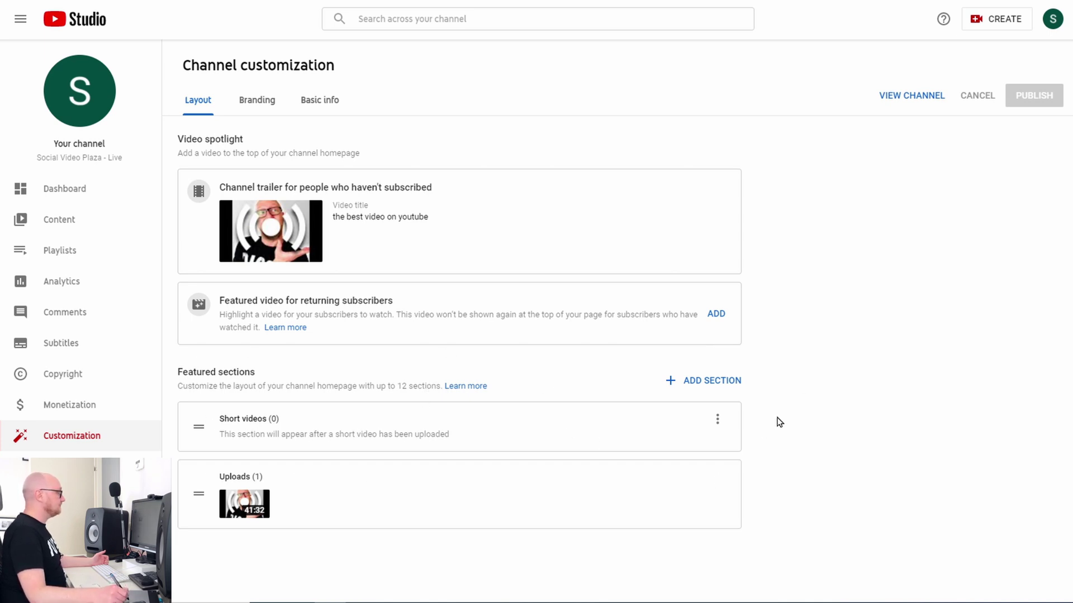
click(714, 386)
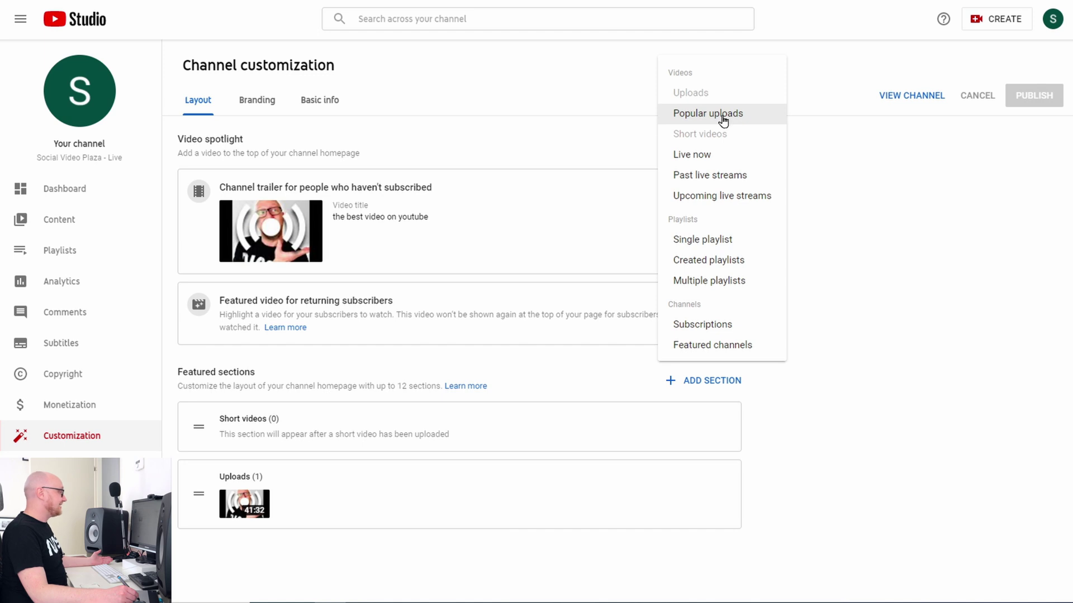
Add Popular uploads, Live now, Past live streams and Upcoming live streams homepage sections
click(723, 115)
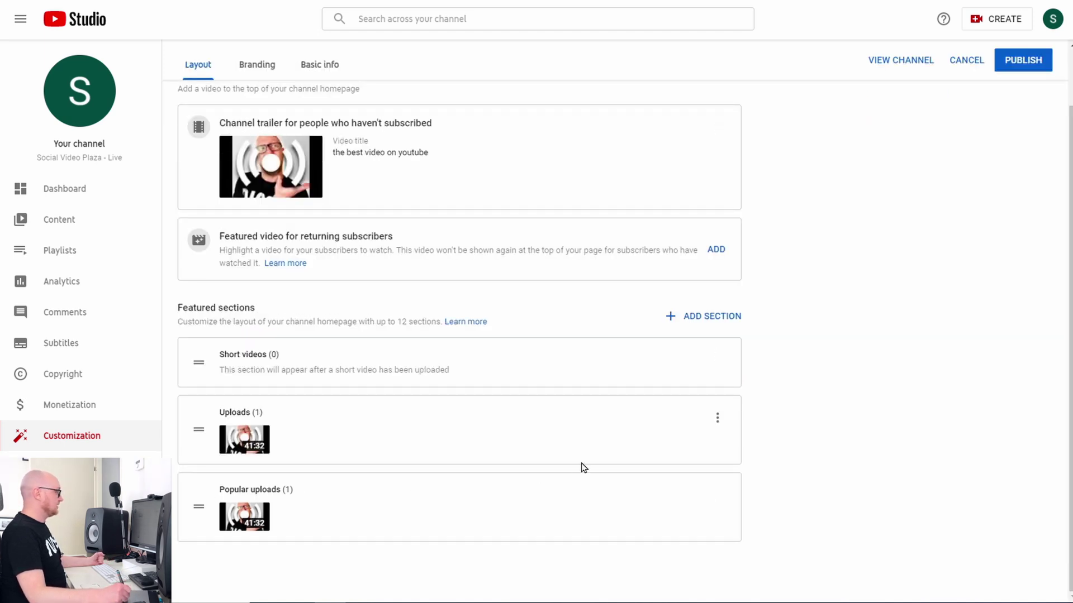
click(698, 319)
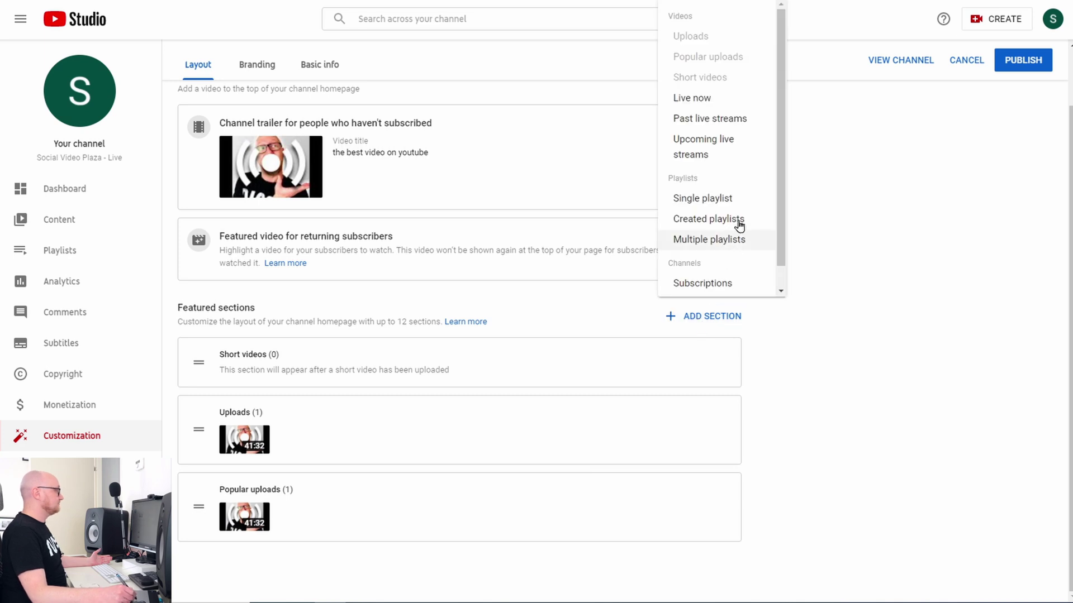
click(749, 102)
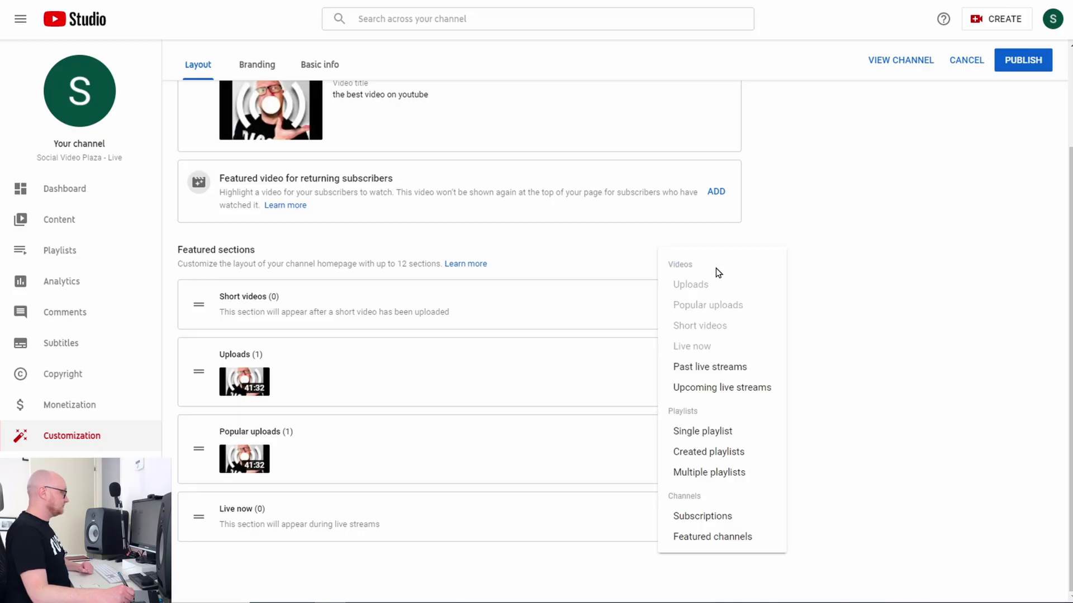
click(721, 369)
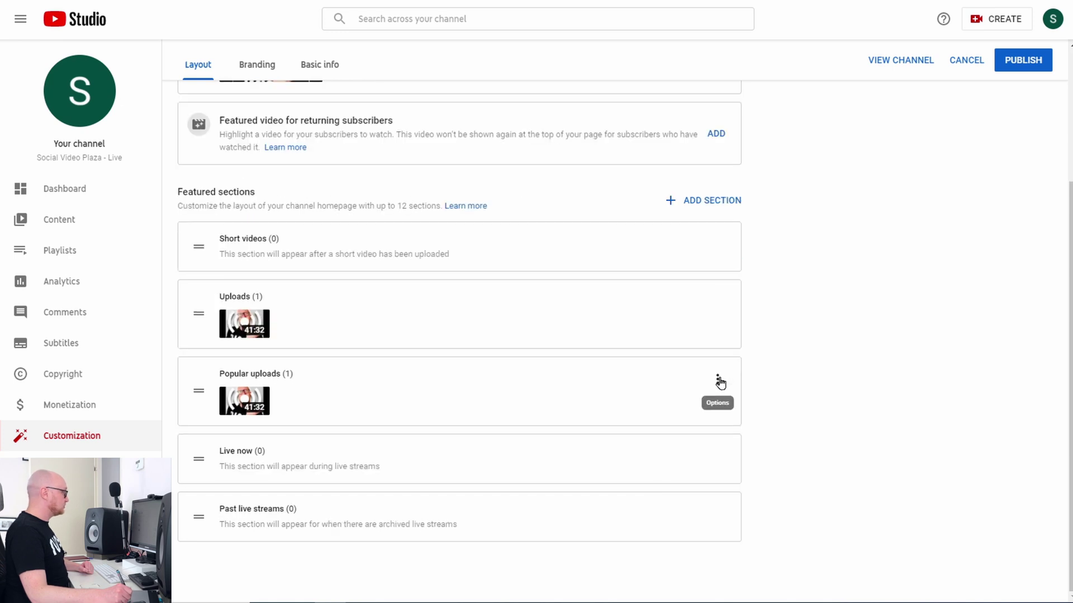
click(722, 204)
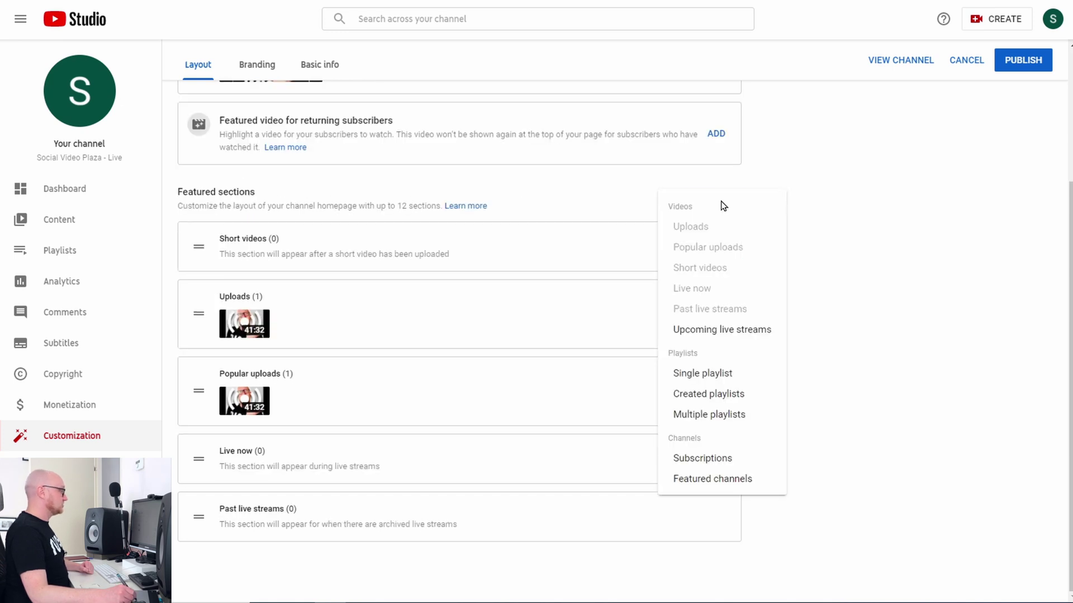
click(737, 331)
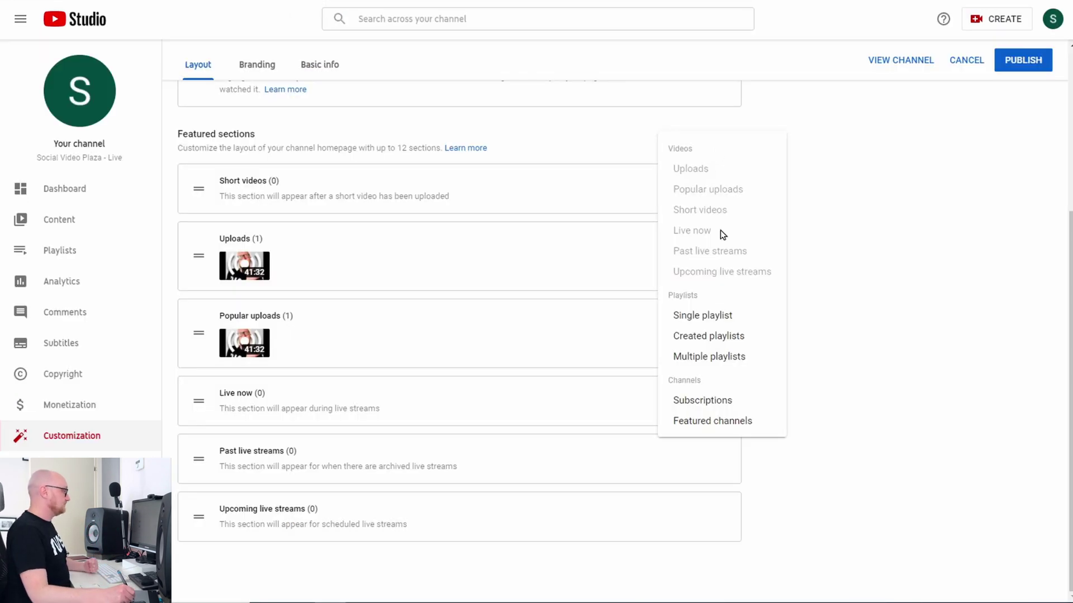
Add a Single playlist section showing the Channel reviews playlist
click(741, 320)
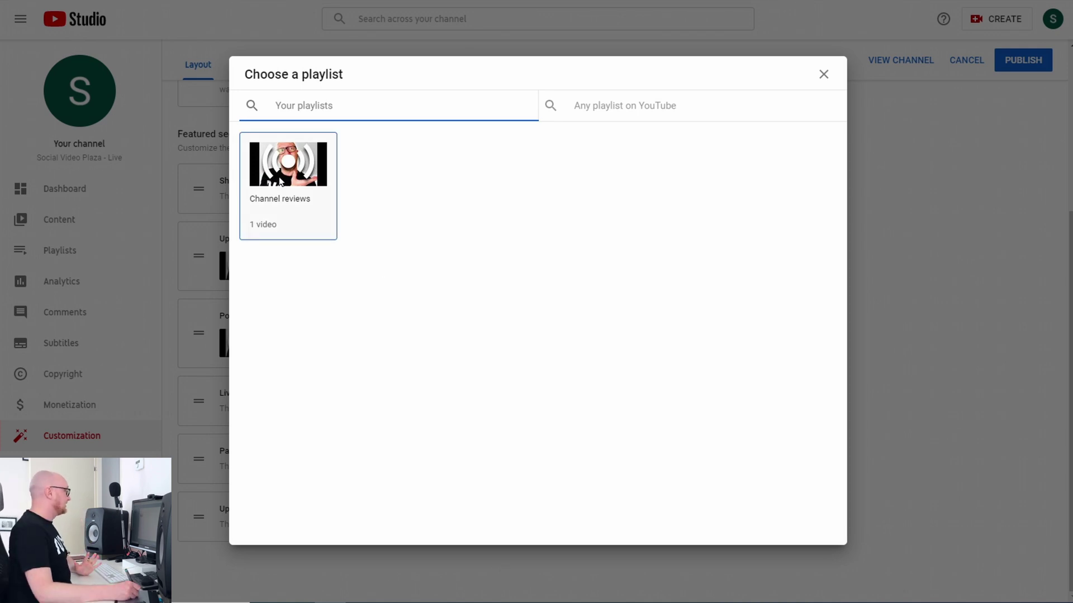
click(280, 181)
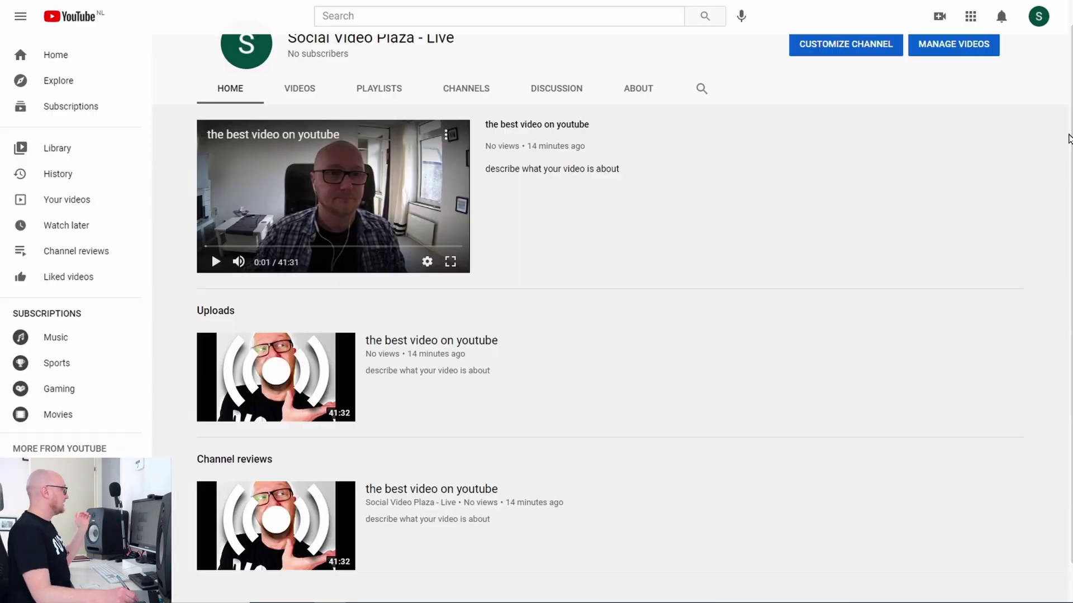
Scroll through the channel's Home tab and the Social Video Plaza playlist sections
scroll(982, 239, down, 1)
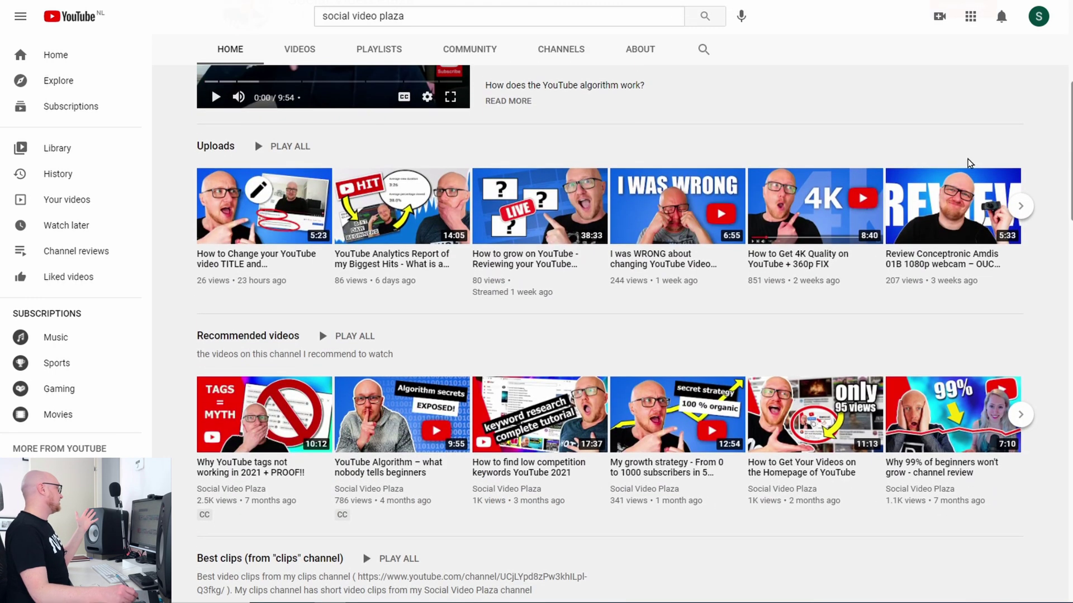
scroll(969, 163, down, 2)
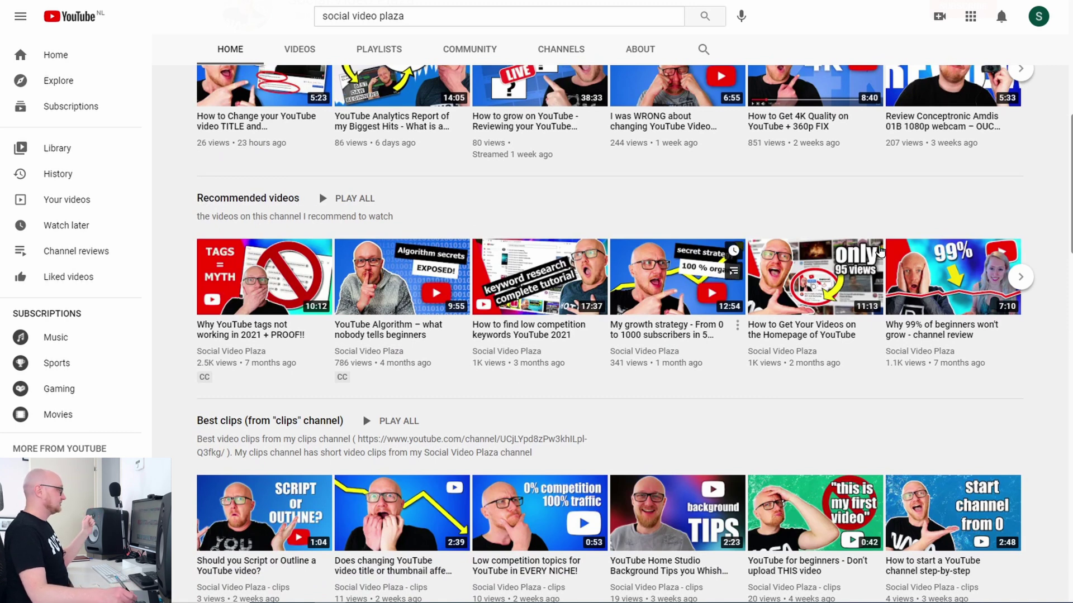
scroll(432, 428, down, 10)
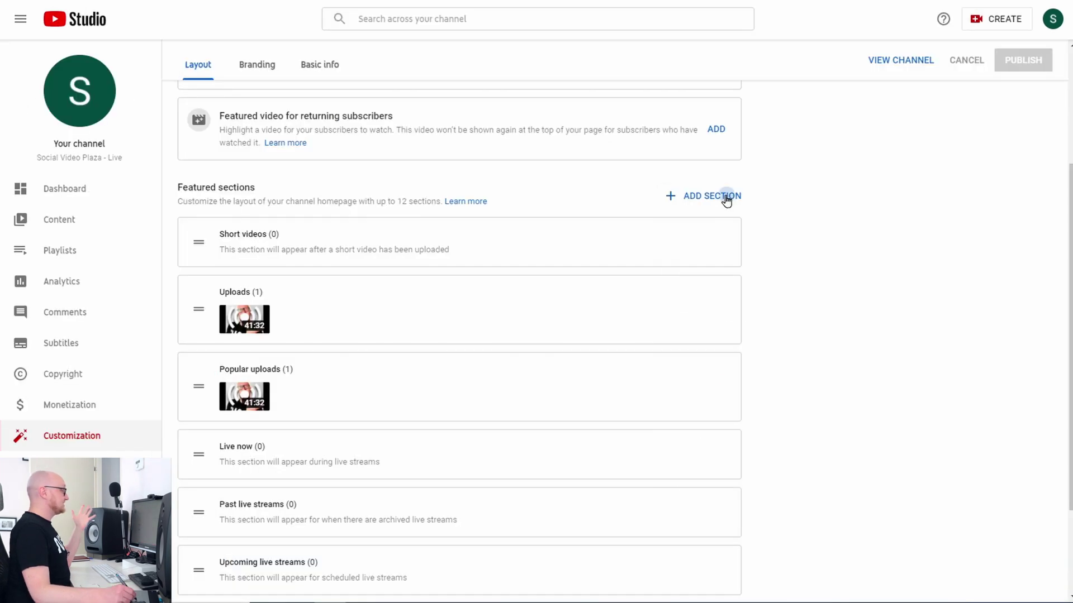
Add a Created playlists section and view the reference channel's playlists page
click(725, 197)
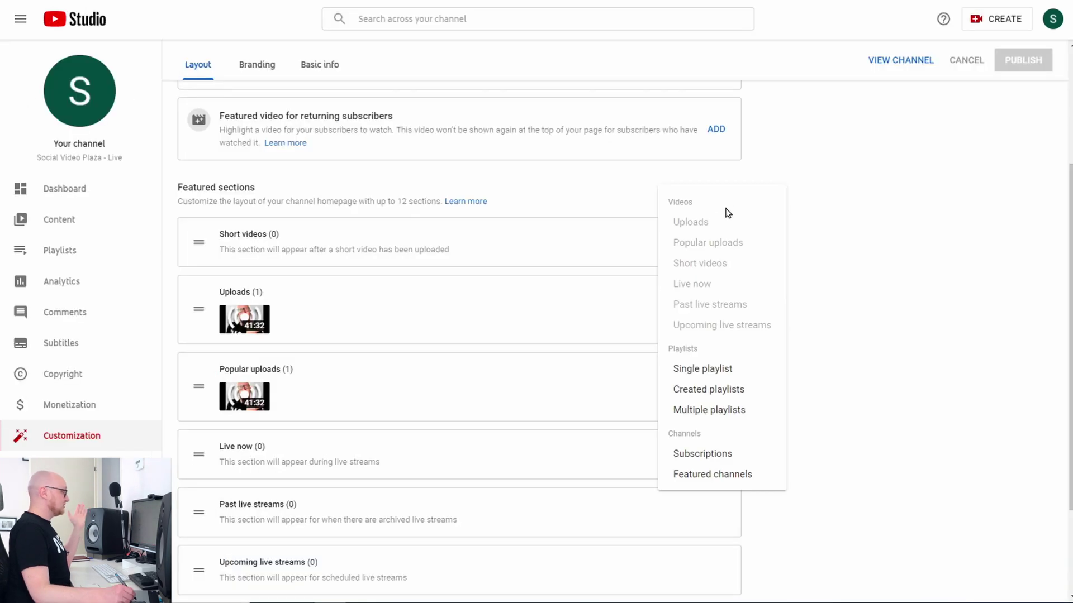
click(718, 395)
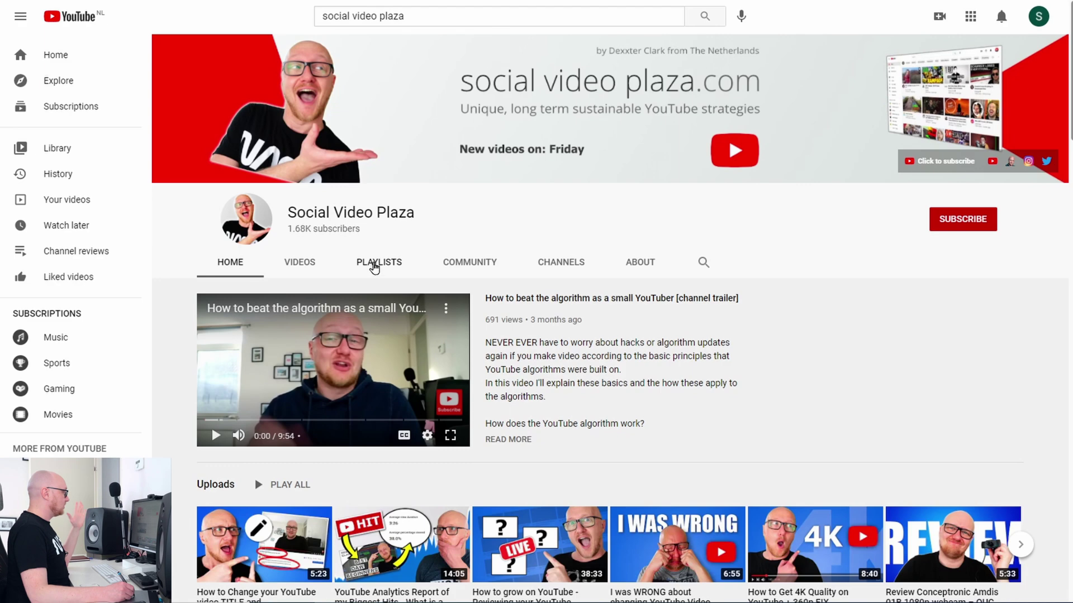
click(372, 266)
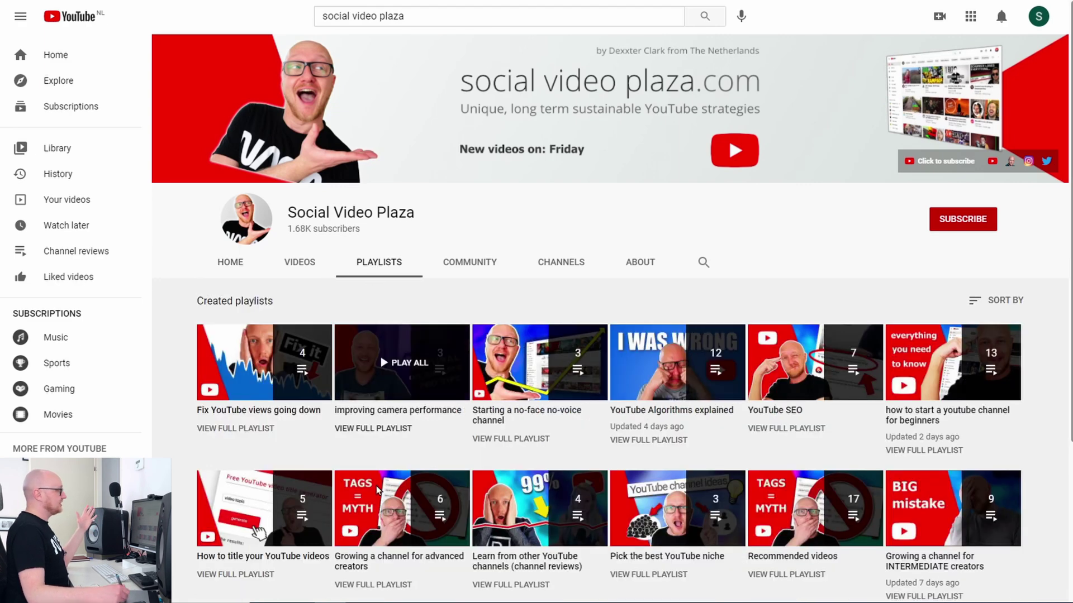
Return to the example channel's home page and publish the homepage layout changes
scroll(1050, 286, down, 1)
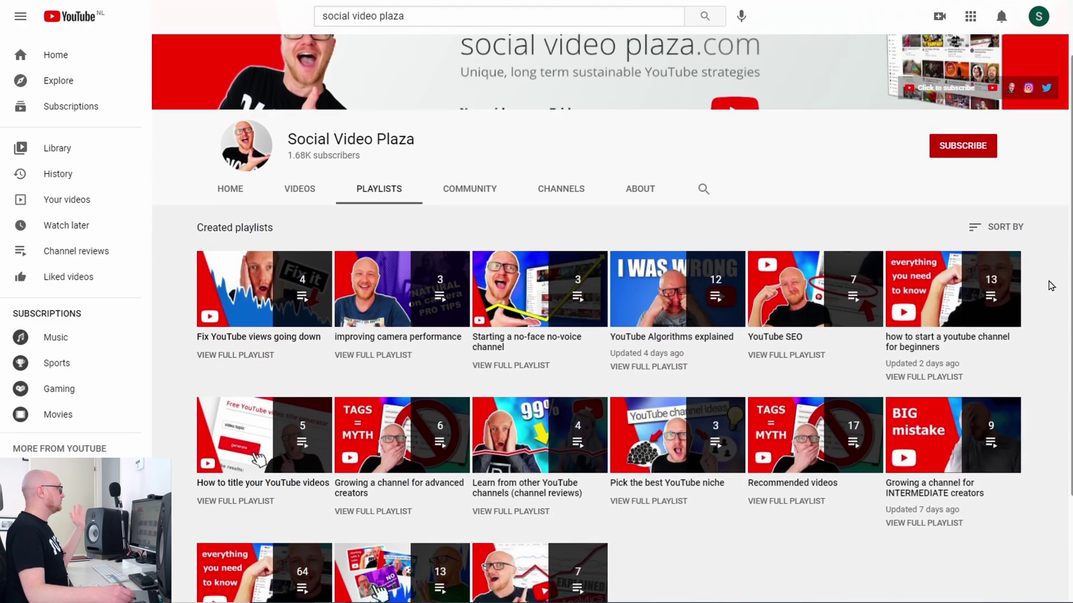
click(232, 193)
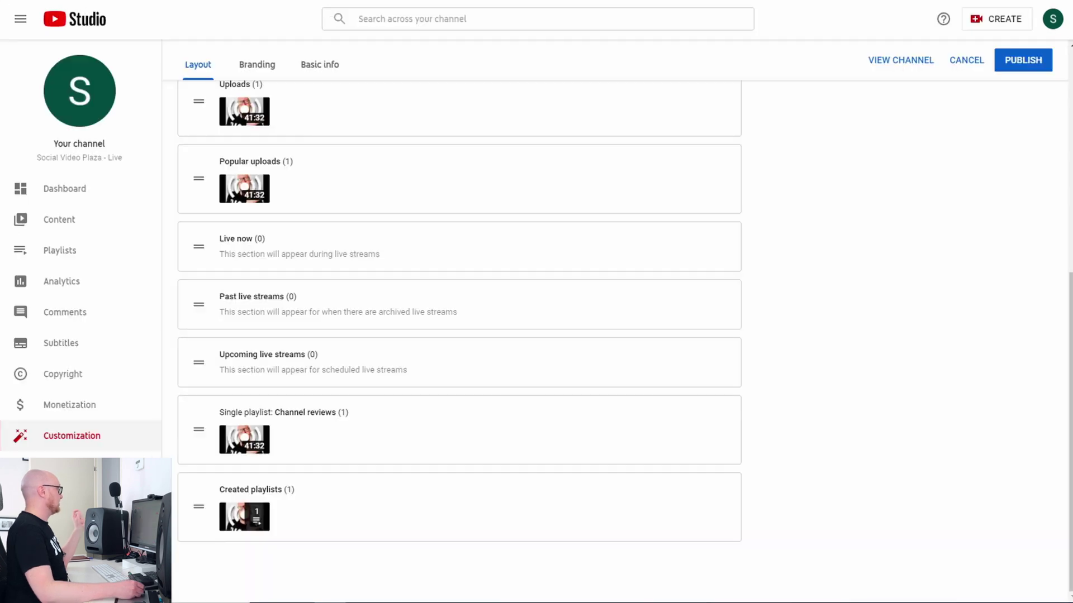
click(1023, 57)
Check the live channel homepage's Uploads, Channel reviews and Created playlists sections, then start adding a section
click(915, 66)
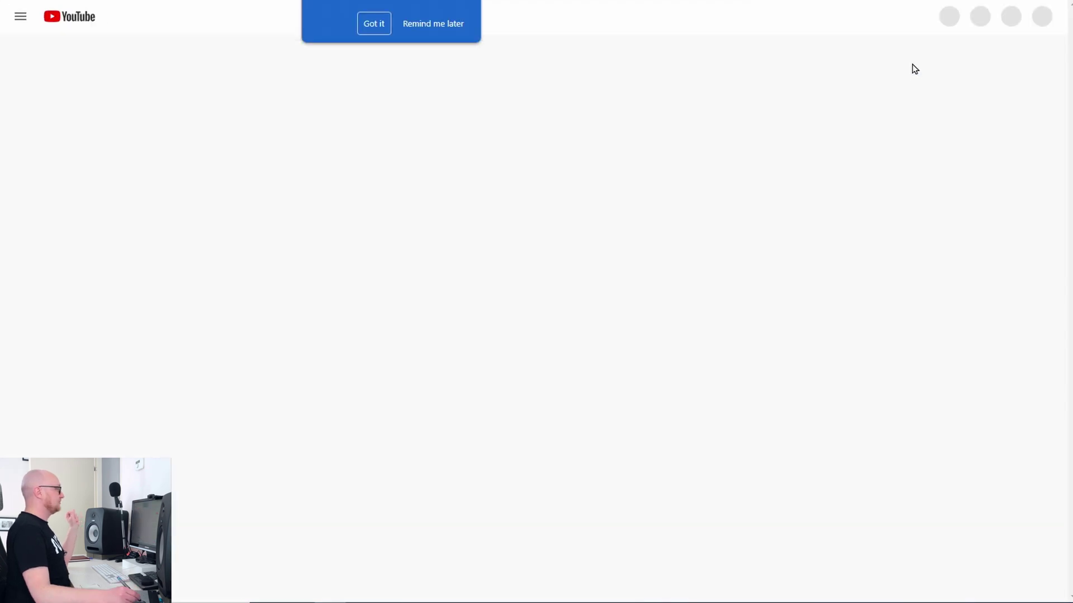
scroll(180, 485, down, 3)
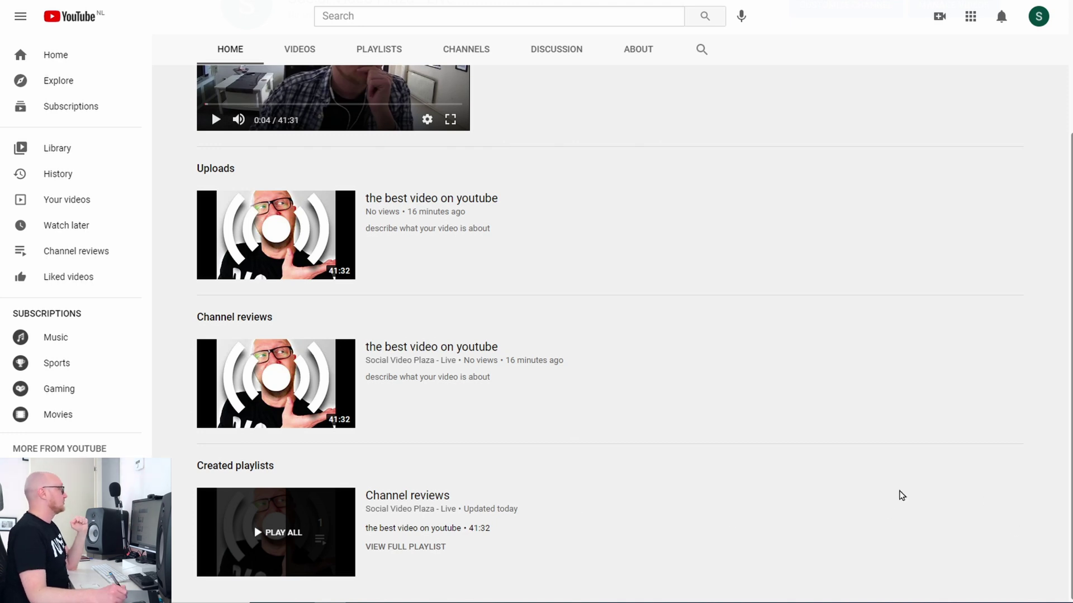
click(585, 414)
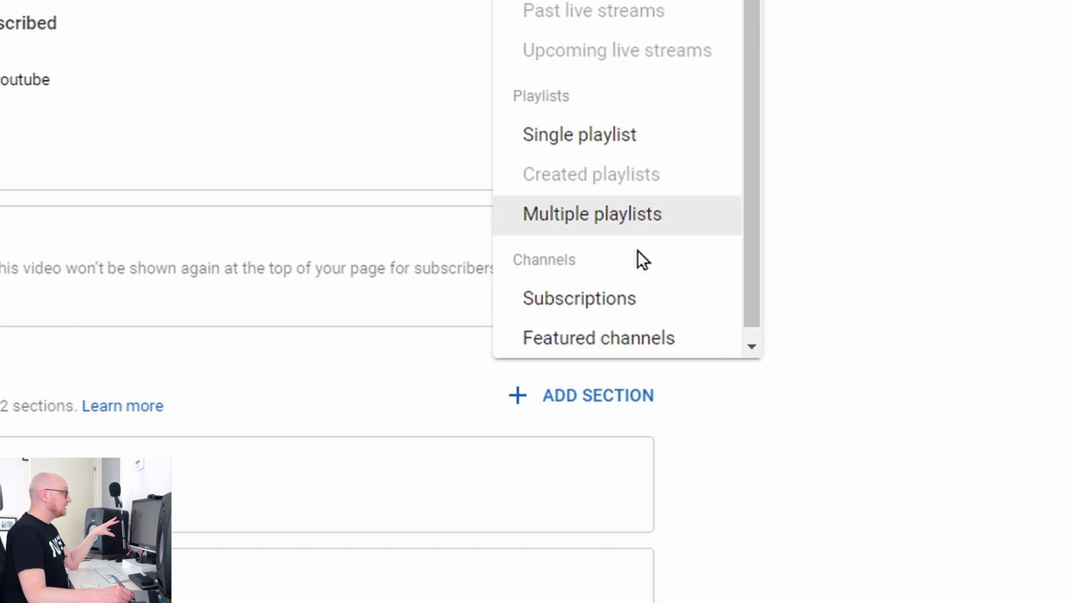
Add a Multiple playlists section holding Channel reviews, followed by a Subscriptions section
click(637, 232)
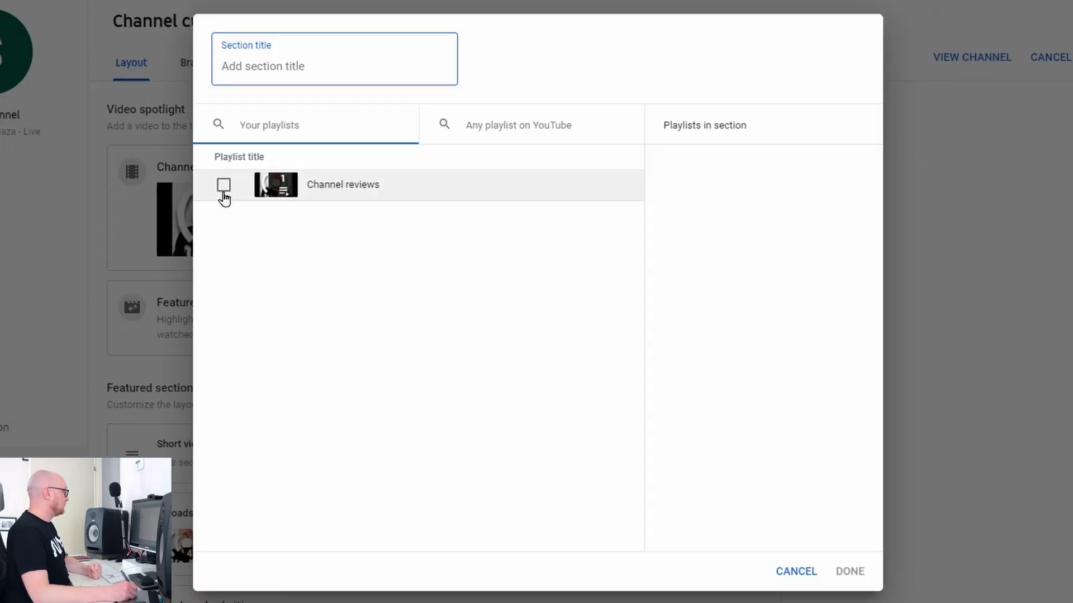
click(275, 202)
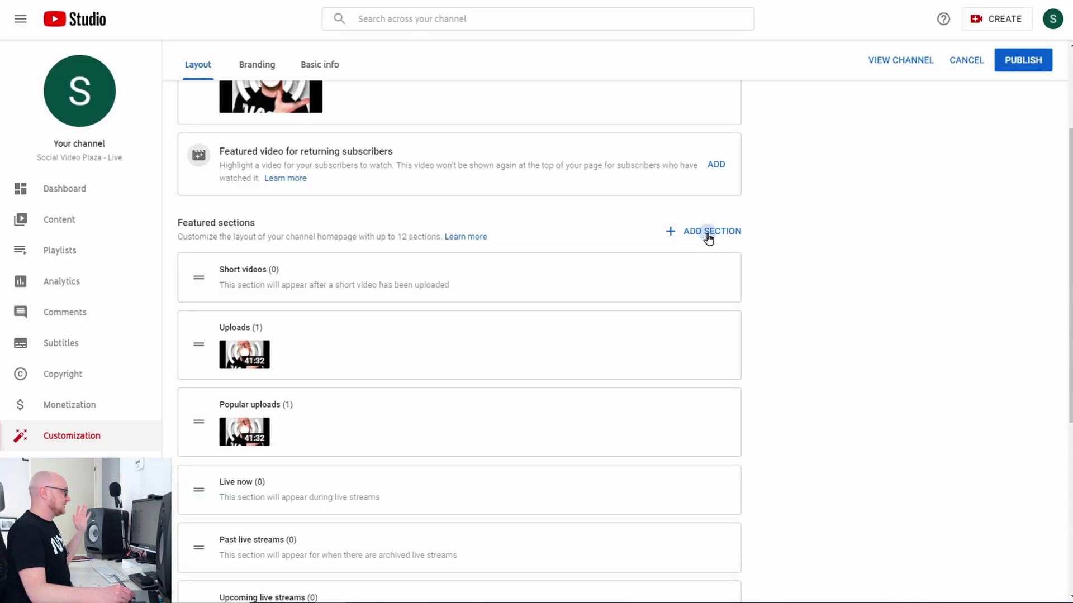
click(772, 234)
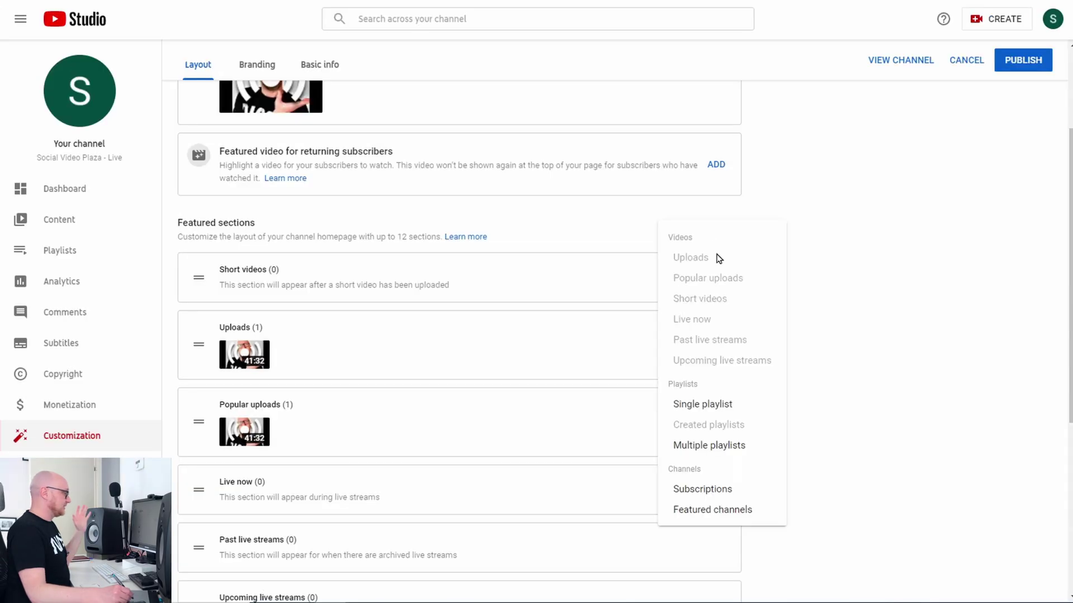
click(737, 497)
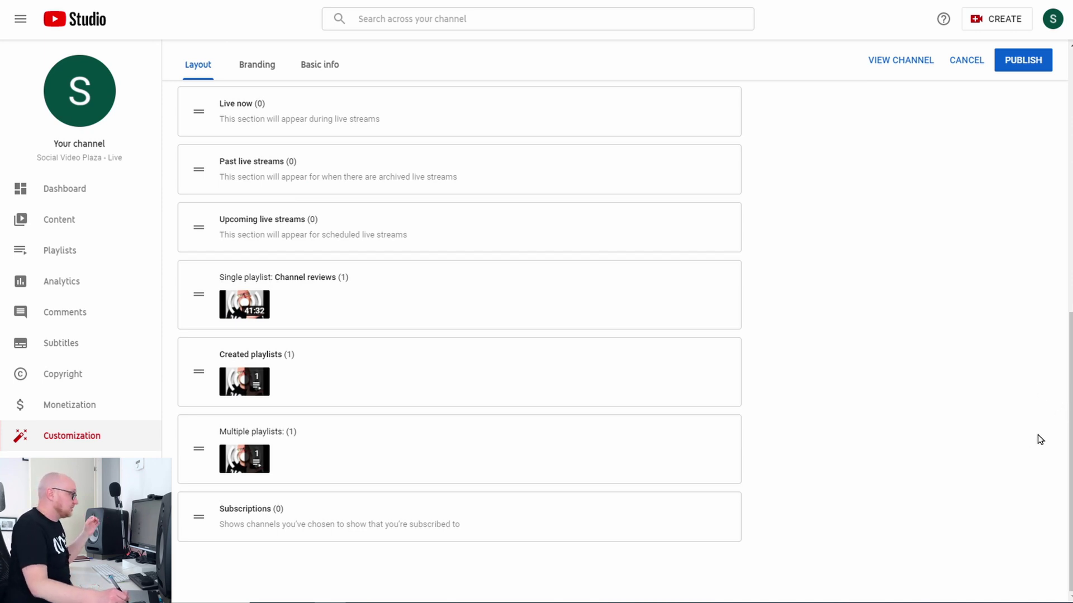
scroll(1067, 427, up, 5)
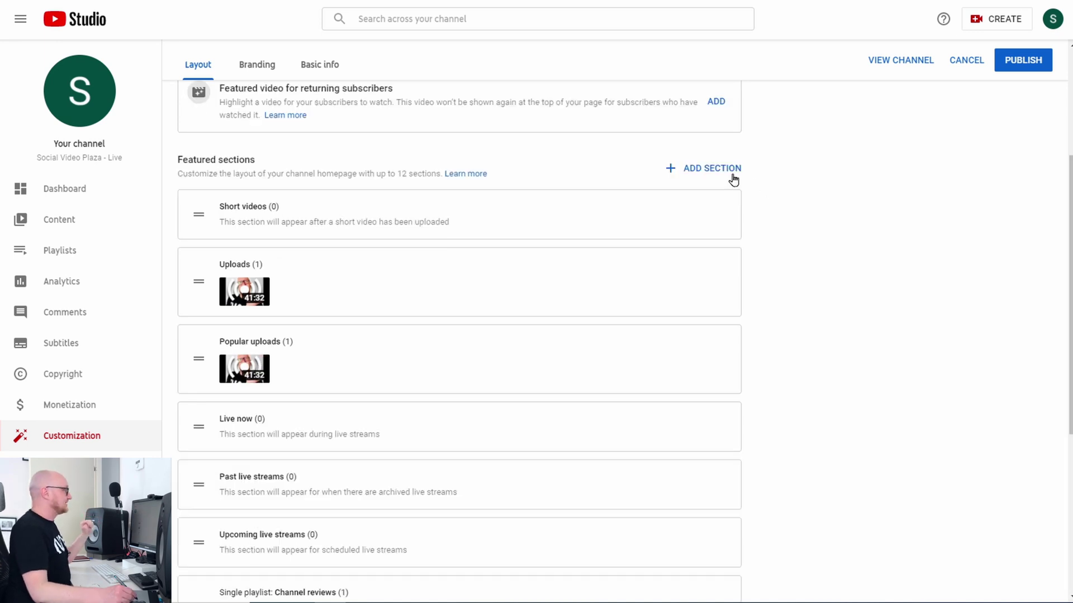
Add a Featured channels section titled 'featured channel' with Social Video Plaza and Social Video Plaza - clips
click(711, 172)
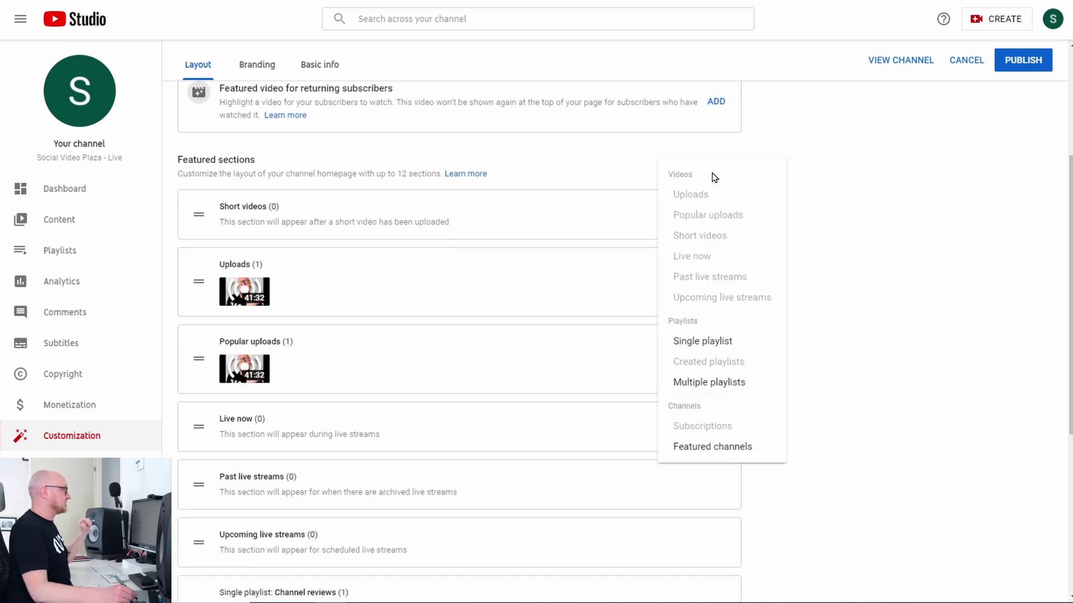
click(725, 455)
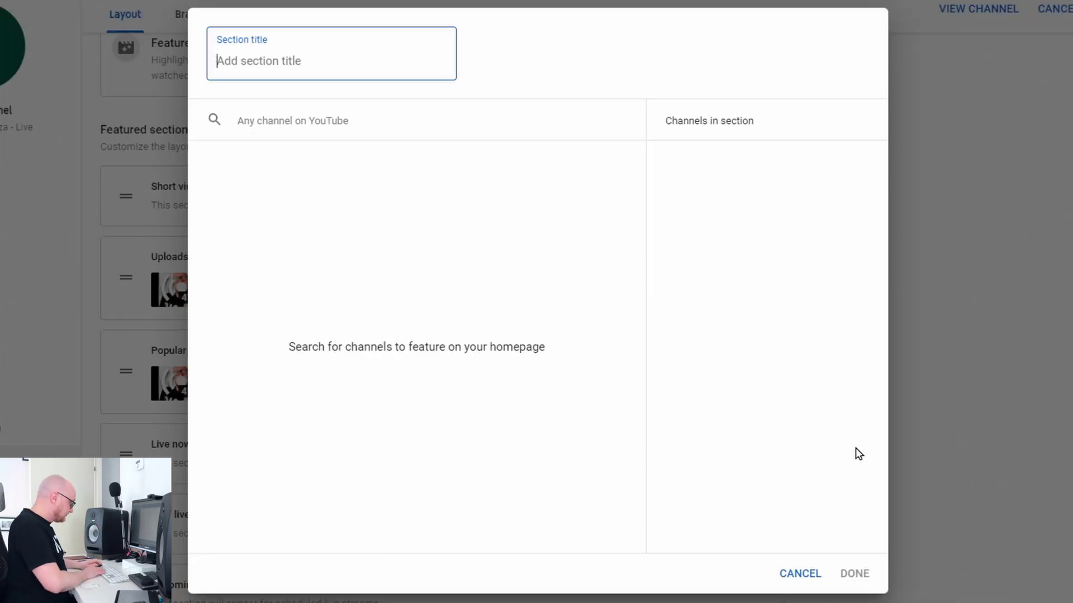
text(featured channel)
click(329, 125)
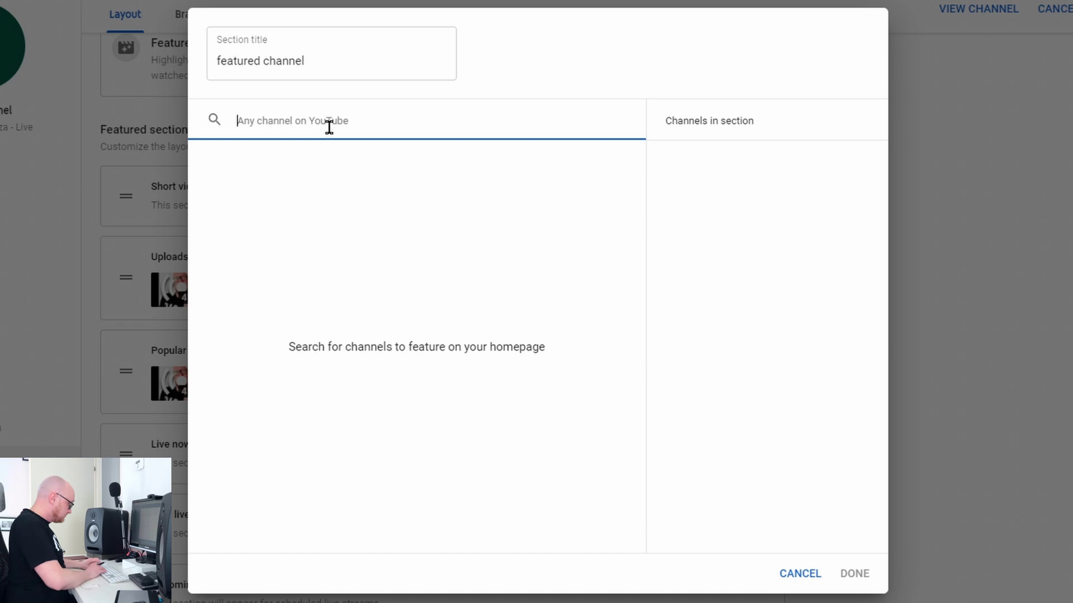
text(social video plaza)
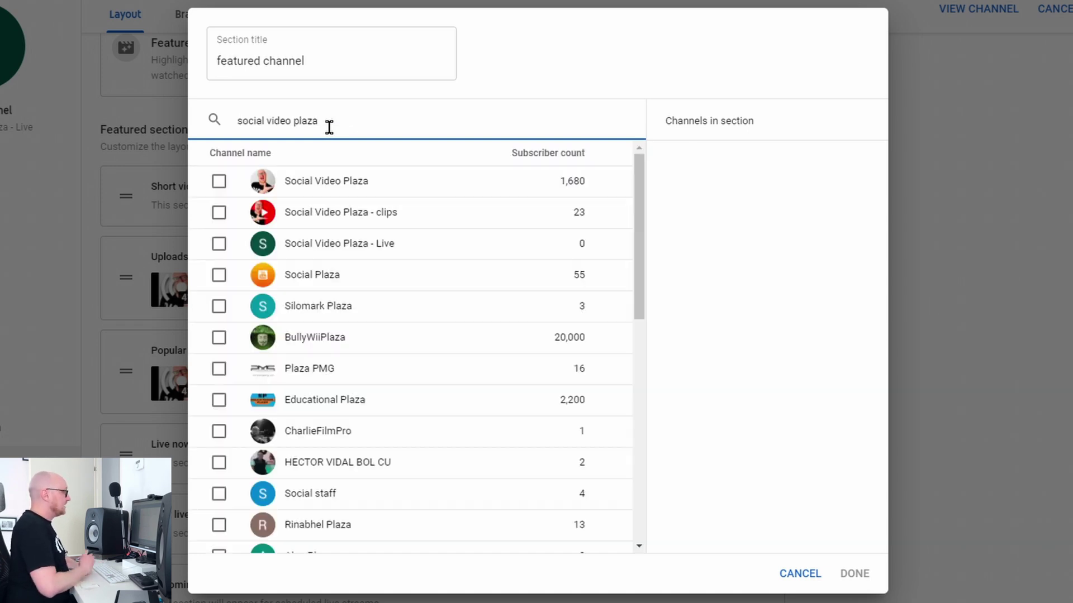
click(218, 181)
click(219, 214)
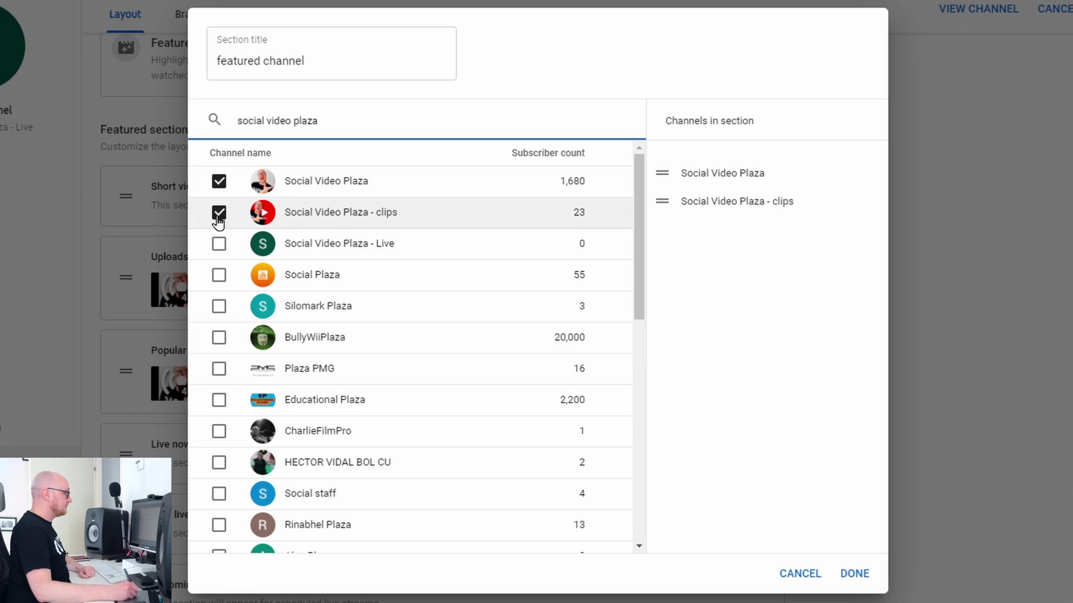
click(855, 574)
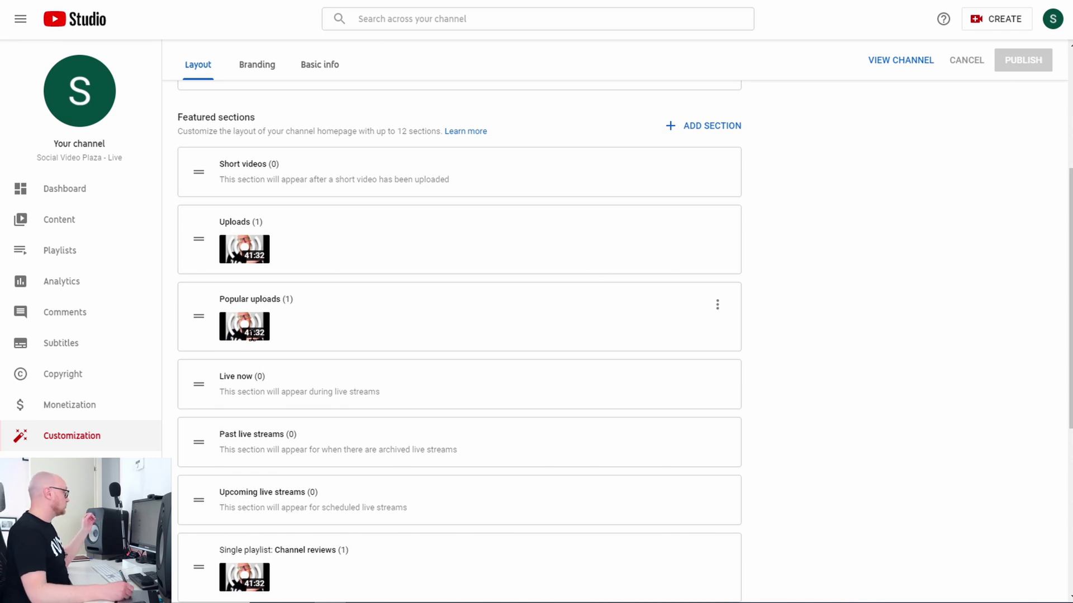
Move Past live streams and Live now to the top, and remove Short videos and Popular uploads
drag(195, 451, 180, 202)
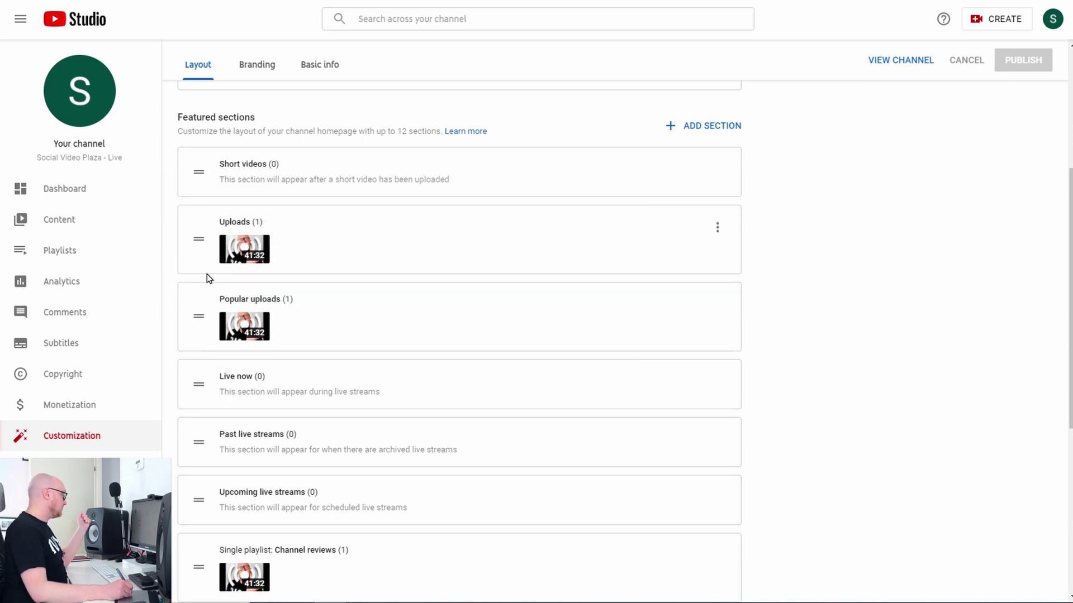
drag(193, 389, 189, 150)
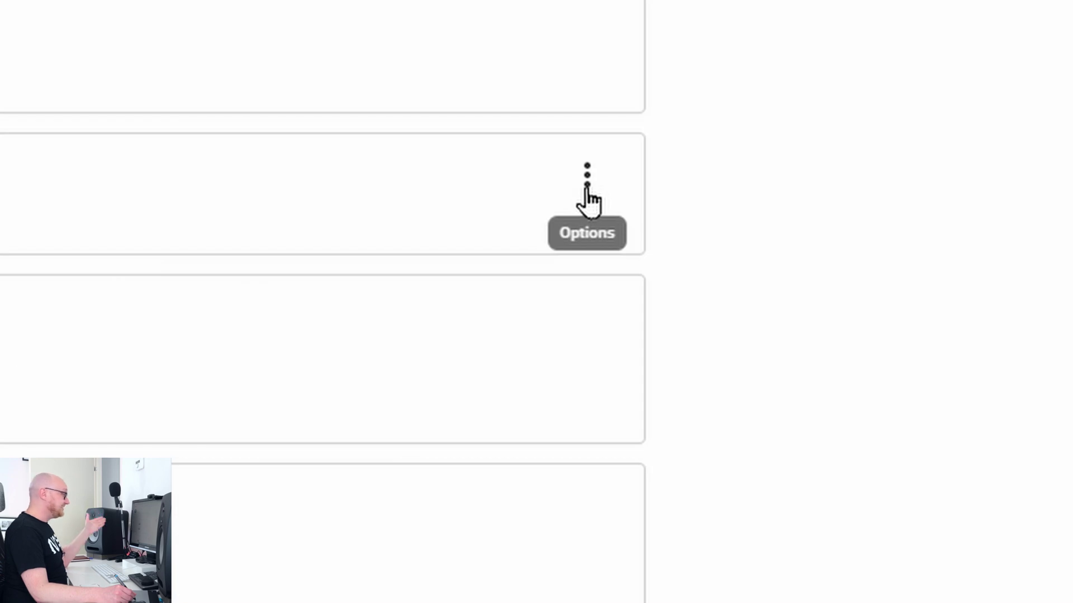
click(587, 183)
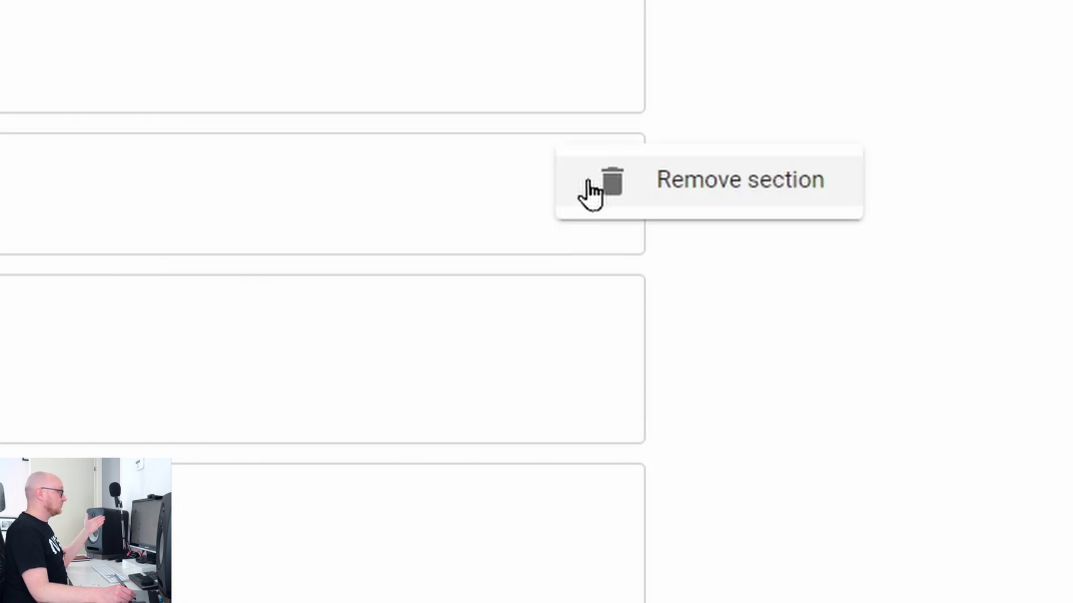
click(671, 199)
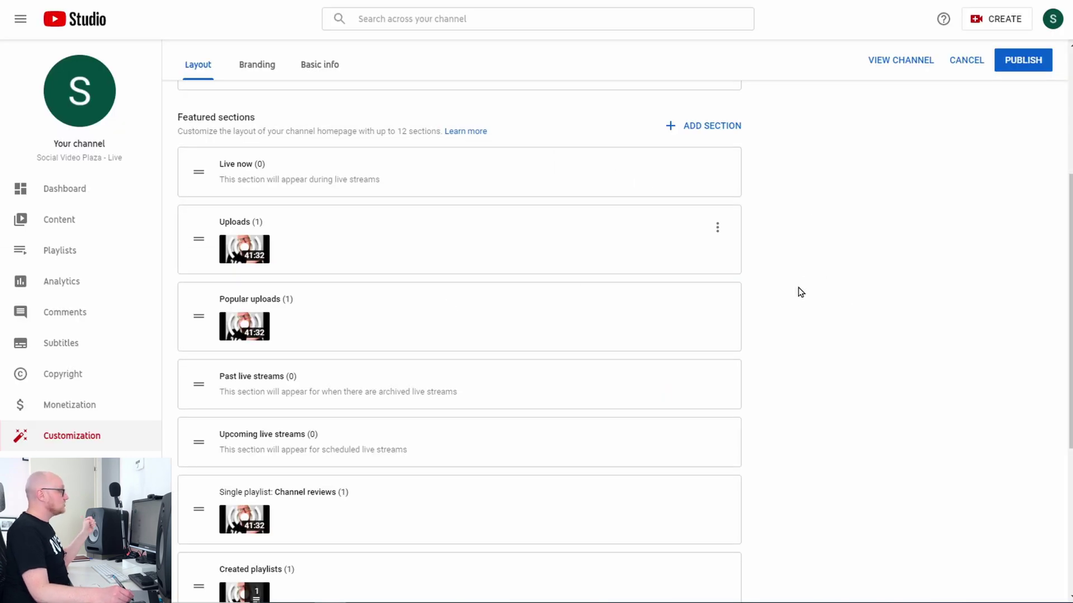
click(718, 305)
click(729, 309)
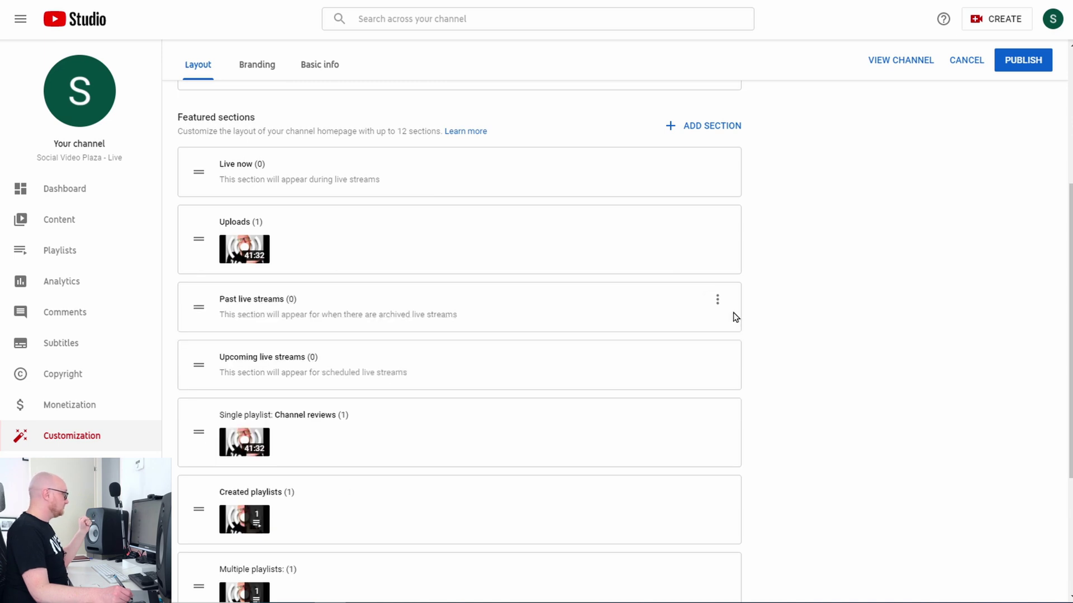
Move Upcoming live streams to second place and remove the Created playlists and Multiple playlists sections
drag(199, 385, 199, 228)
drag(199, 365, 199, 299)
click(717, 491)
click(743, 518)
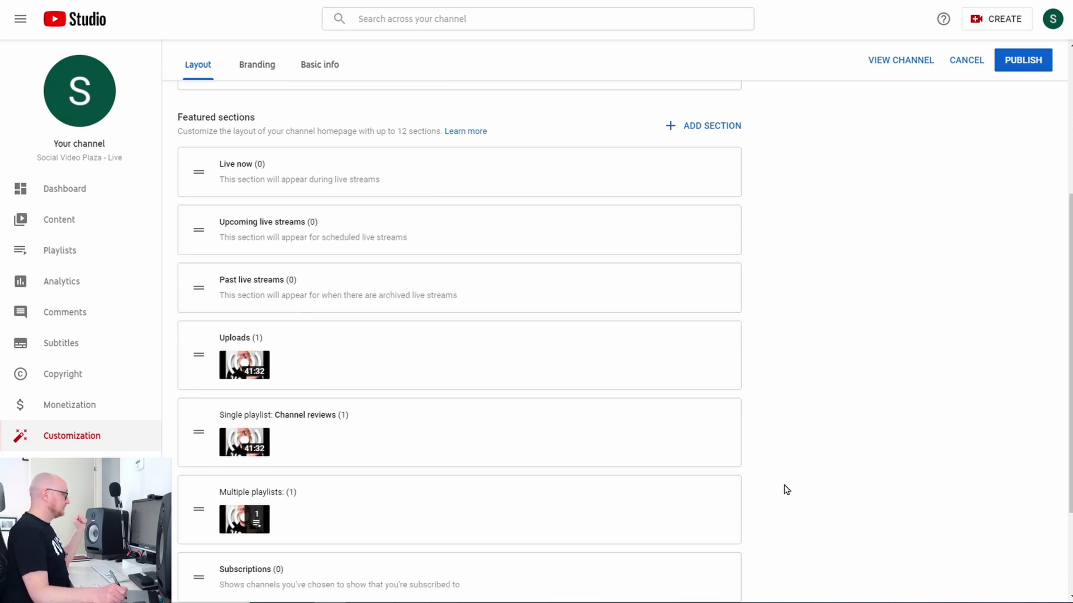
scroll(783, 488, down, 3)
click(717, 354)
click(737, 384)
Publish the reordered homepage layout
scroll(732, 397, up, 8)
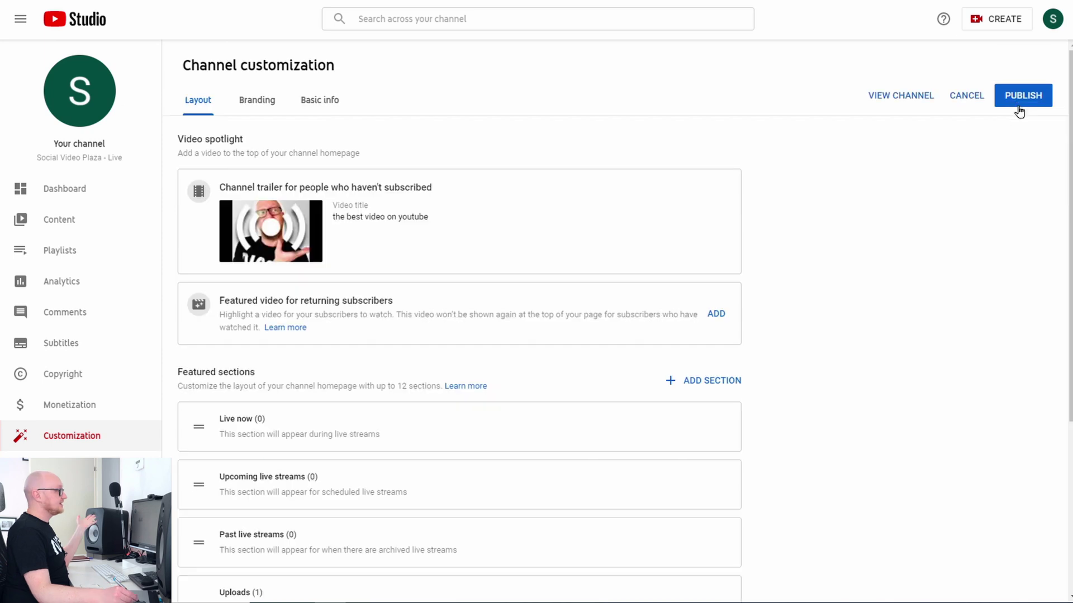
click(1010, 103)
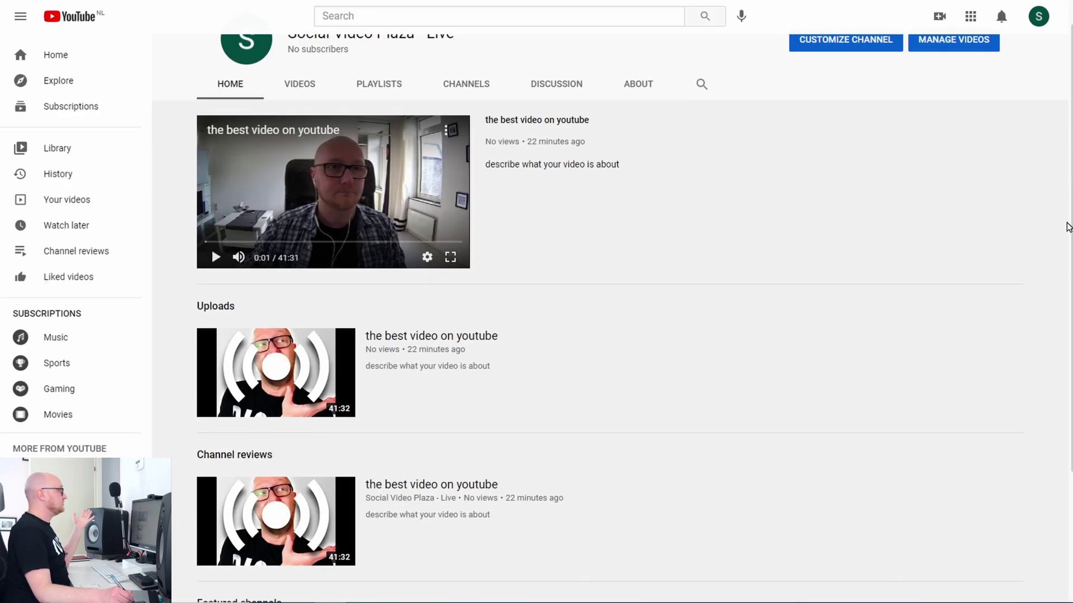
scroll(1049, 370, down, 3)
scroll(1048, 364, up, 4)
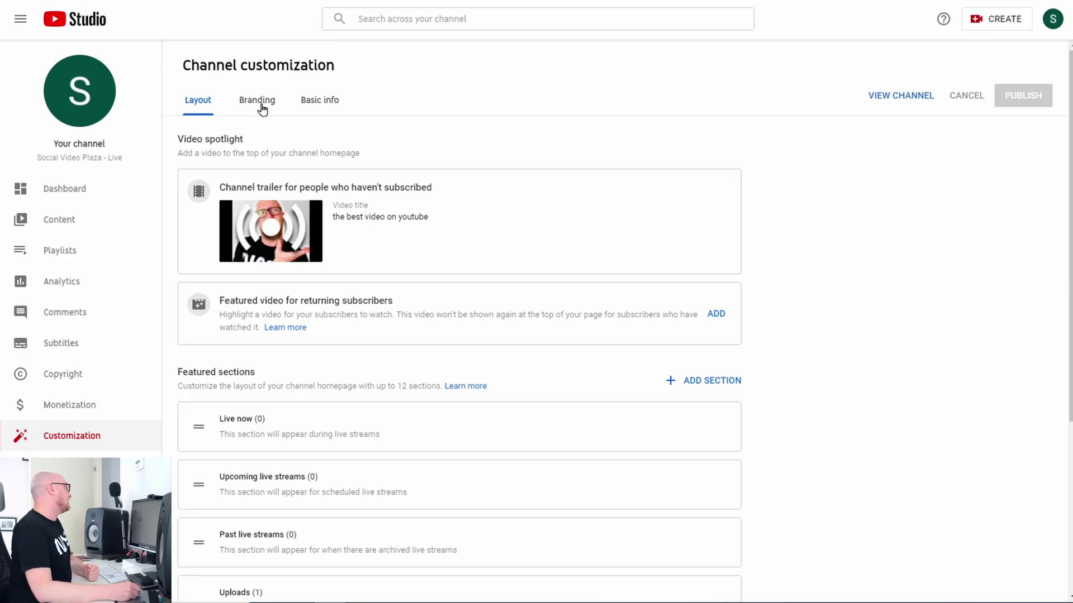
Upload the channel pictogram PNG as the profile picture on the Branding tab, keeping the full crop
click(258, 107)
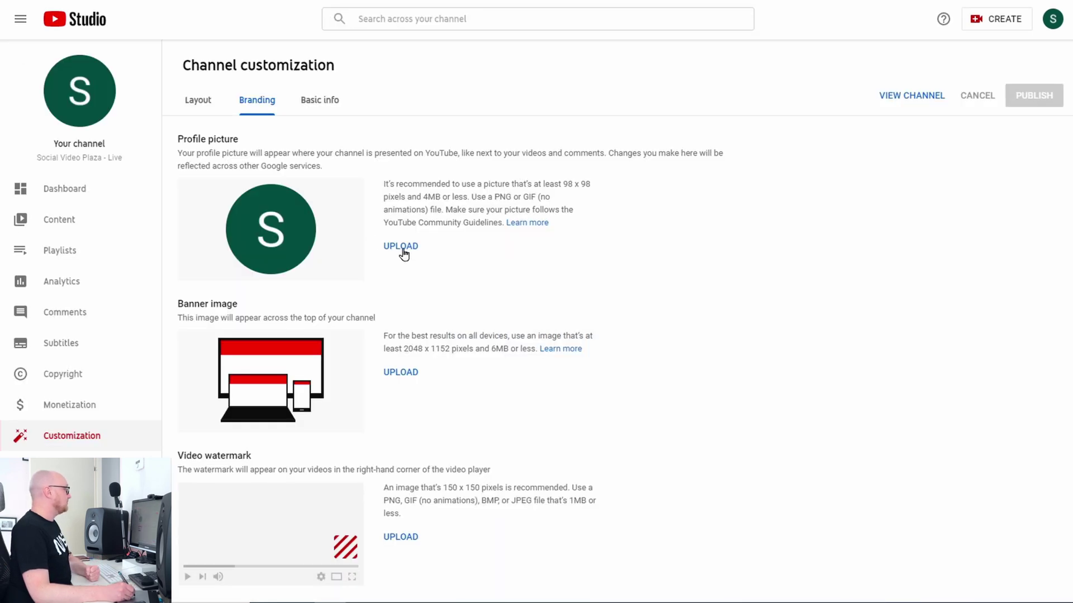
click(403, 252)
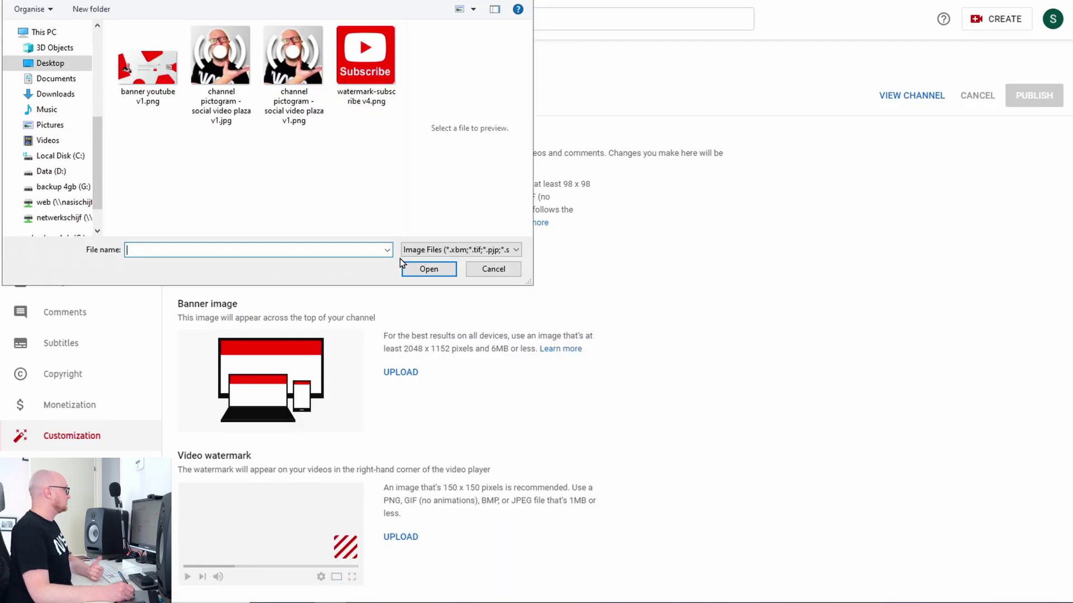
click(297, 63)
click(433, 272)
drag(714, 475, 686, 484)
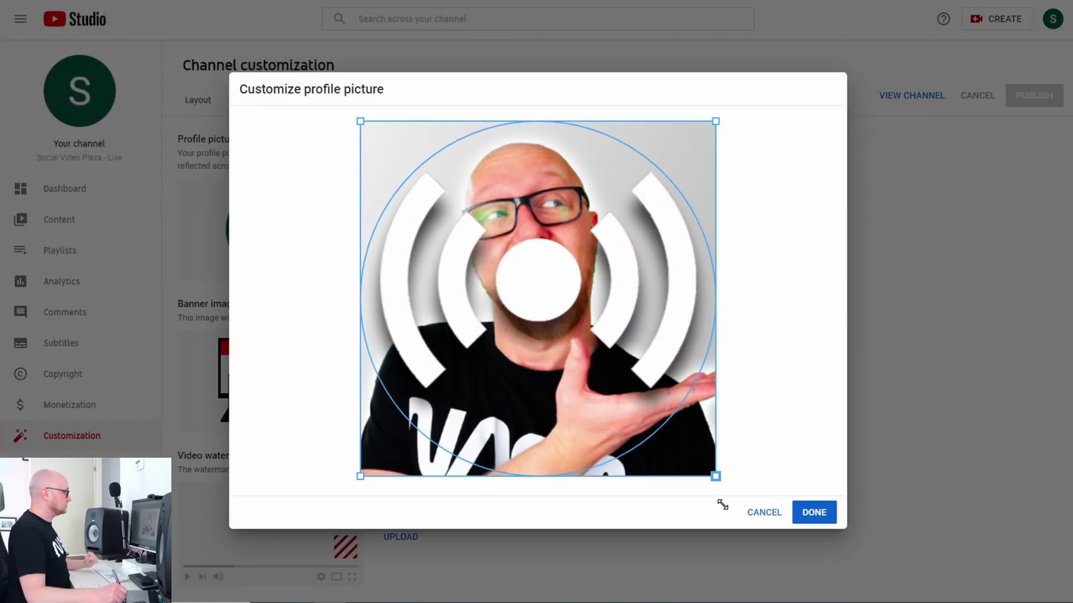
click(812, 515)
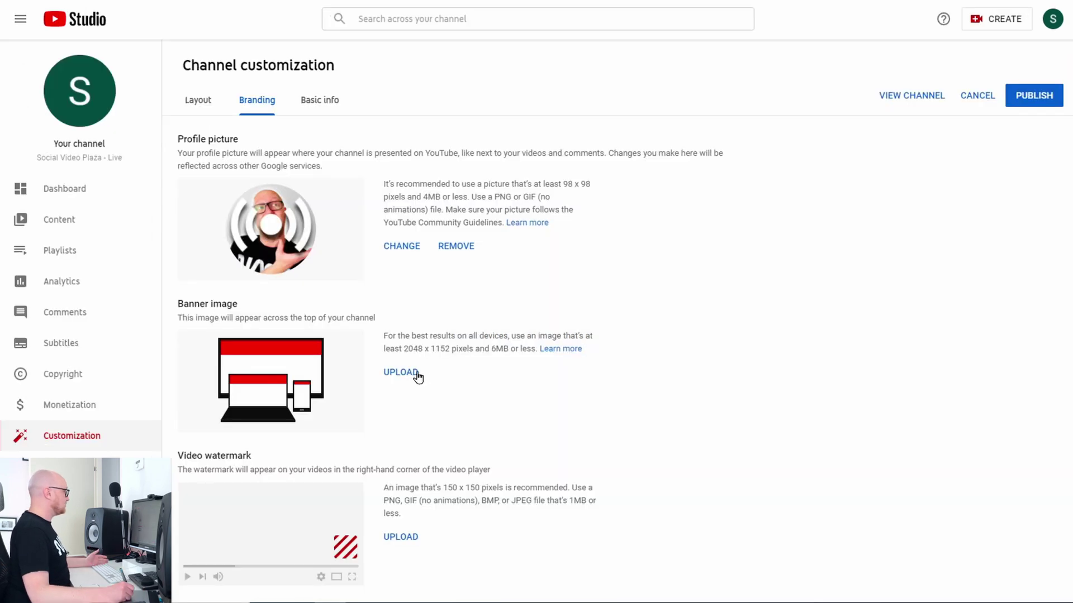
Upload banner youtube v1.png as the banner image and accept the default crop
click(402, 373)
click(148, 64)
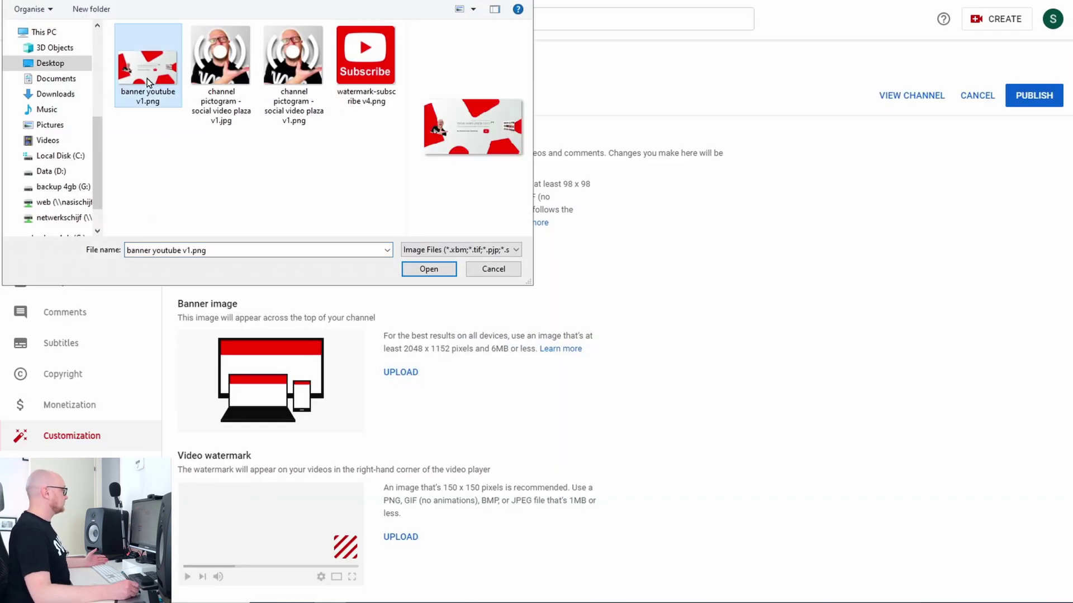
click(438, 270)
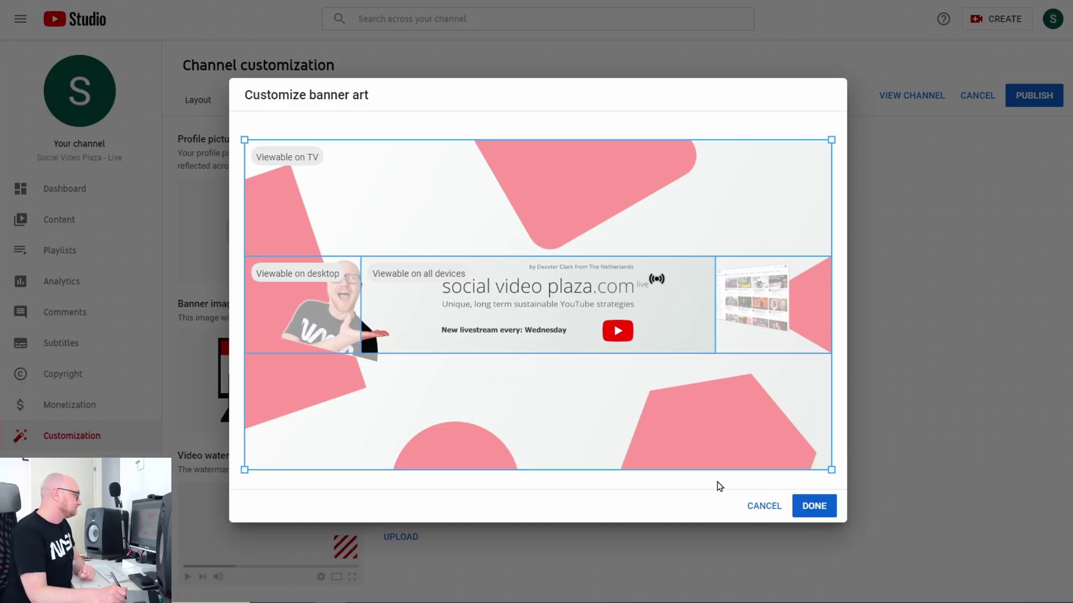
click(811, 506)
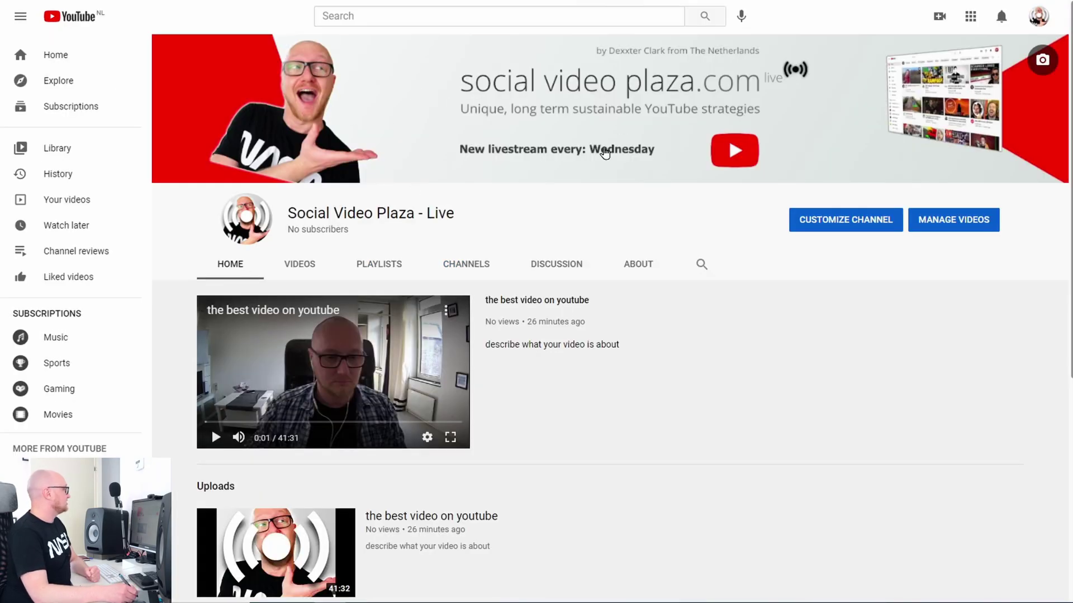
Go back from the public channel page to Studio's Branding tab via Customize channel
click(73, 1)
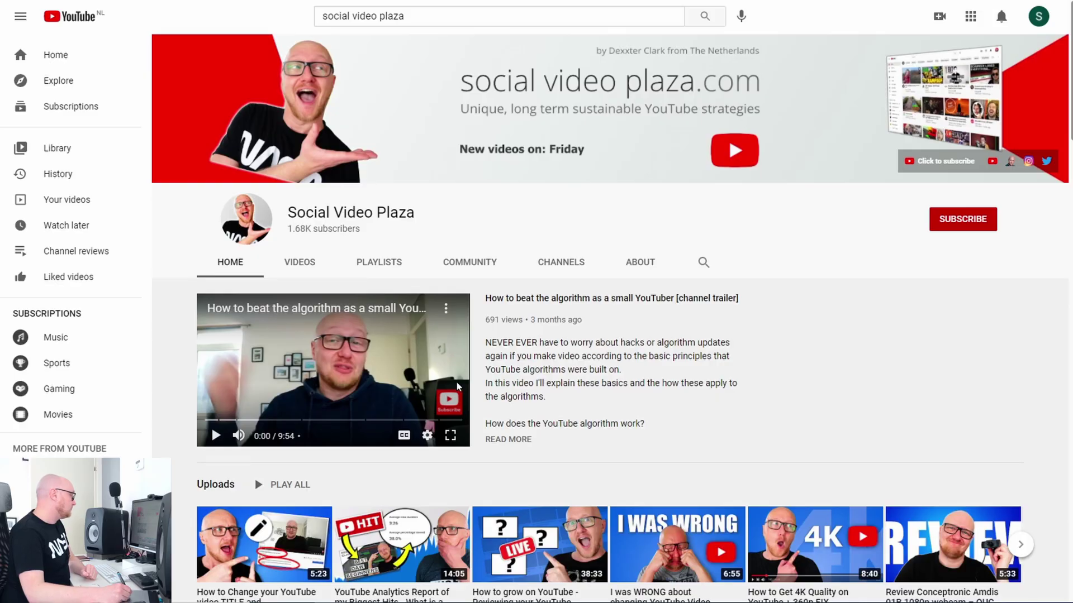
mouse_move(447, 416)
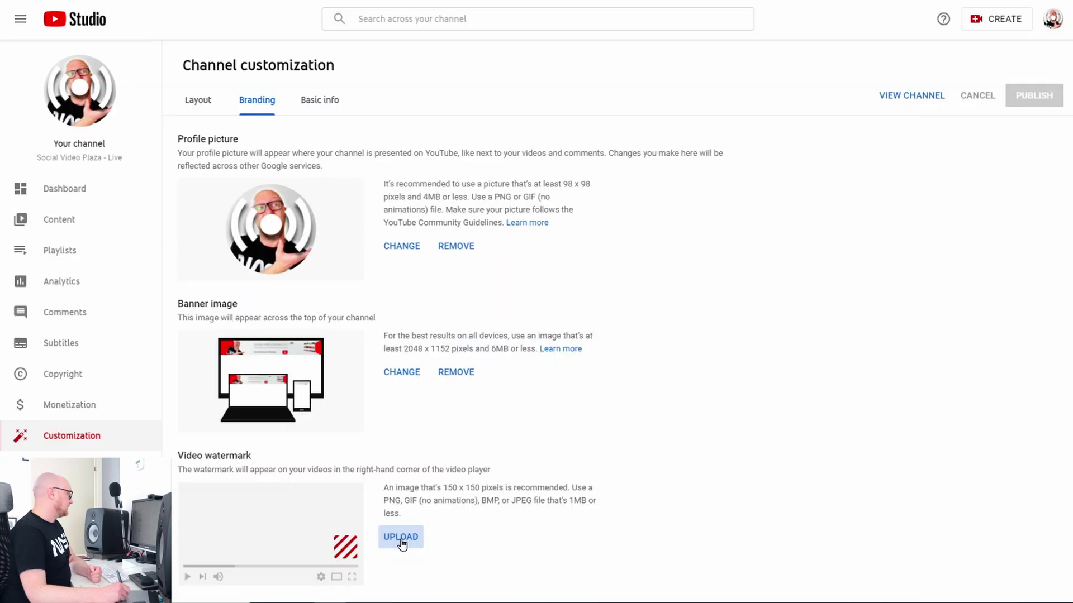
Upload watermark-subscribe v4.png as the video watermark and set it to display for the entire video
click(401, 538)
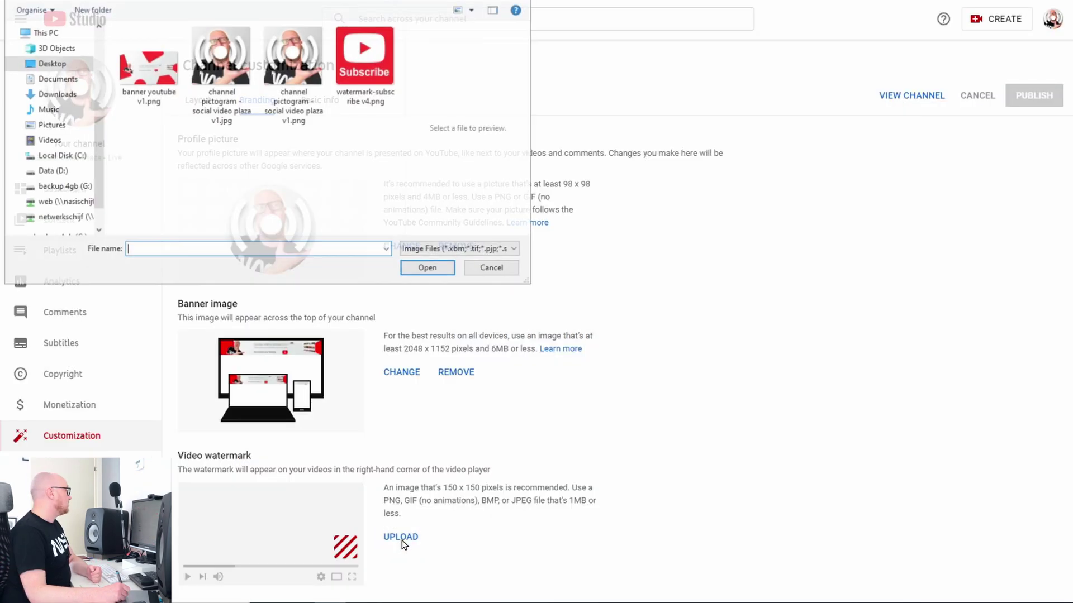
click(369, 62)
click(429, 269)
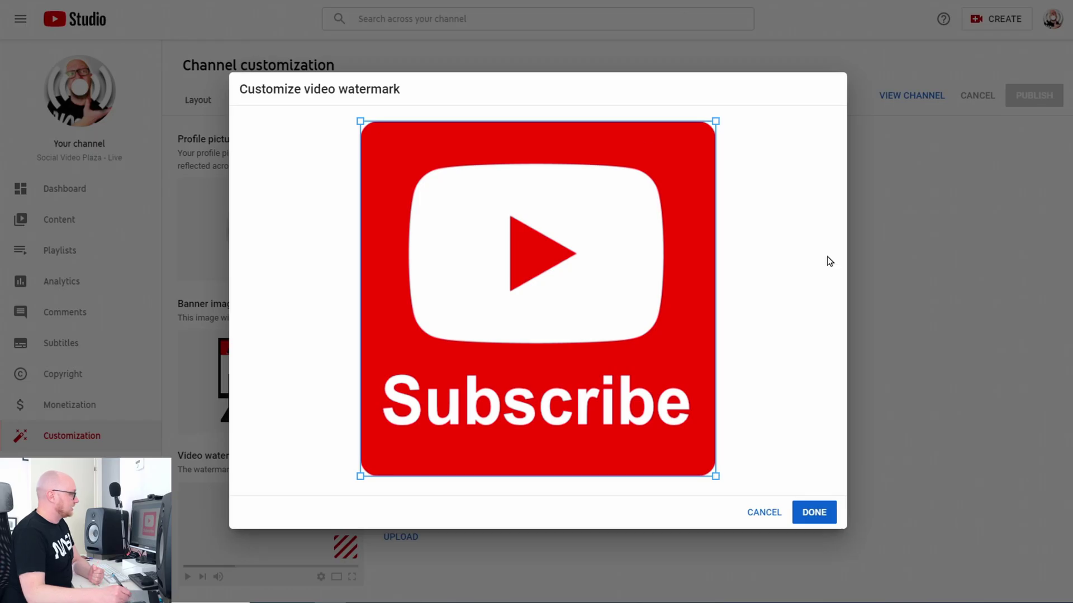
click(814, 513)
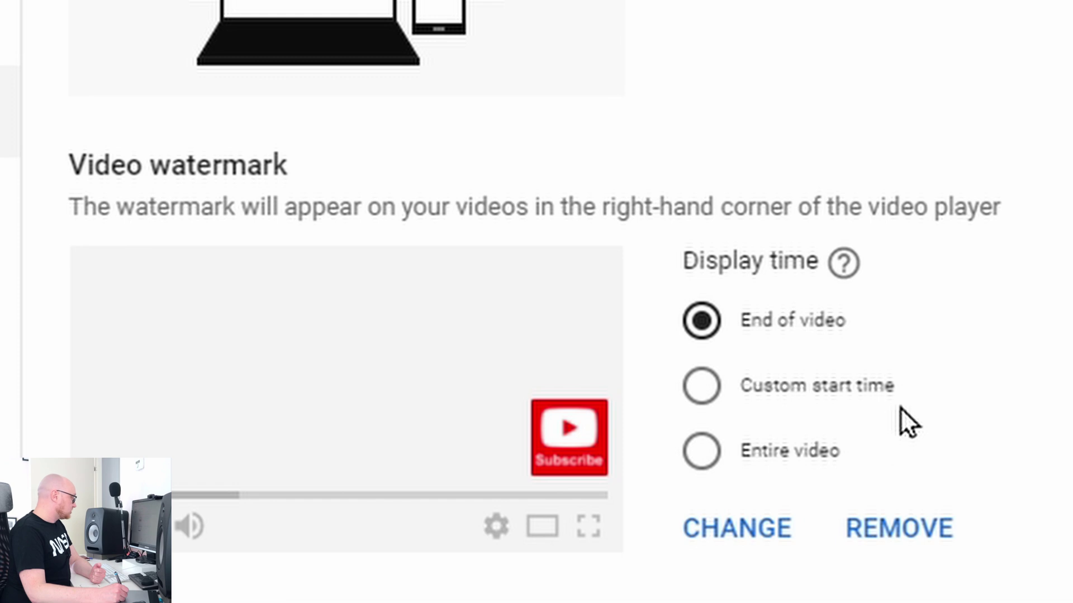
click(700, 452)
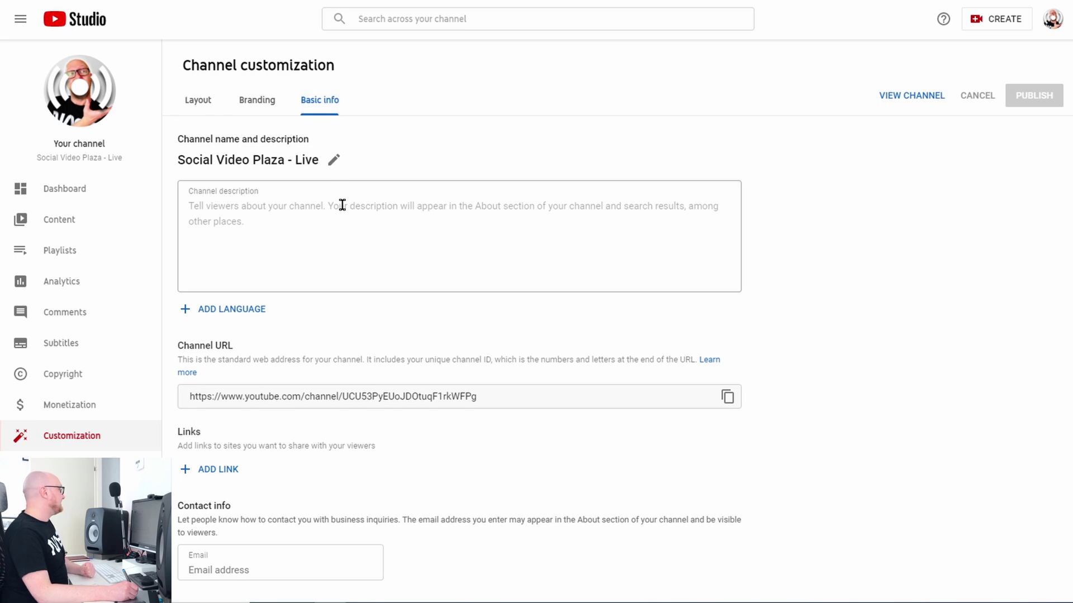
click(346, 207)
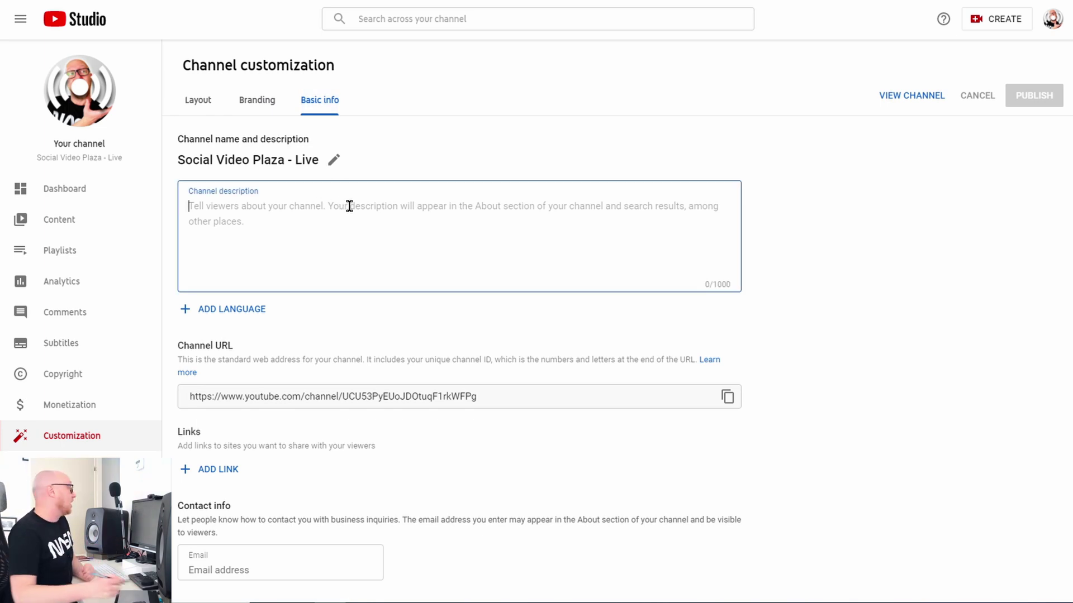
text(Hi, my name Dexxter Clark.  I'm a YouTube and SEO website marketing consultant from The Netherlands with a background in theatre, presenting events, djing, writing, developing, presenting and editing TV formats ... and uhh I have a degree in software engineering.  I am on YouTube since 2010 but got only serious with my YouTube channel in January 2017 about DJing and music production.  I love to educate people and I love being an entrepreneur. These passions combined, I'm educating viewers about YouTube and online entrepreneurship on this channel: Social Video Plaza  Typical topics for this channel are: • How to start a YouTube channel for beginners • How to grow a YouTube channel from scratch • How to start a vlog • How to monetize youtube videos • ...  The Social Video Plaza  main channel: https://www.youtube.com/c/SocialVideoPlaza/featured)
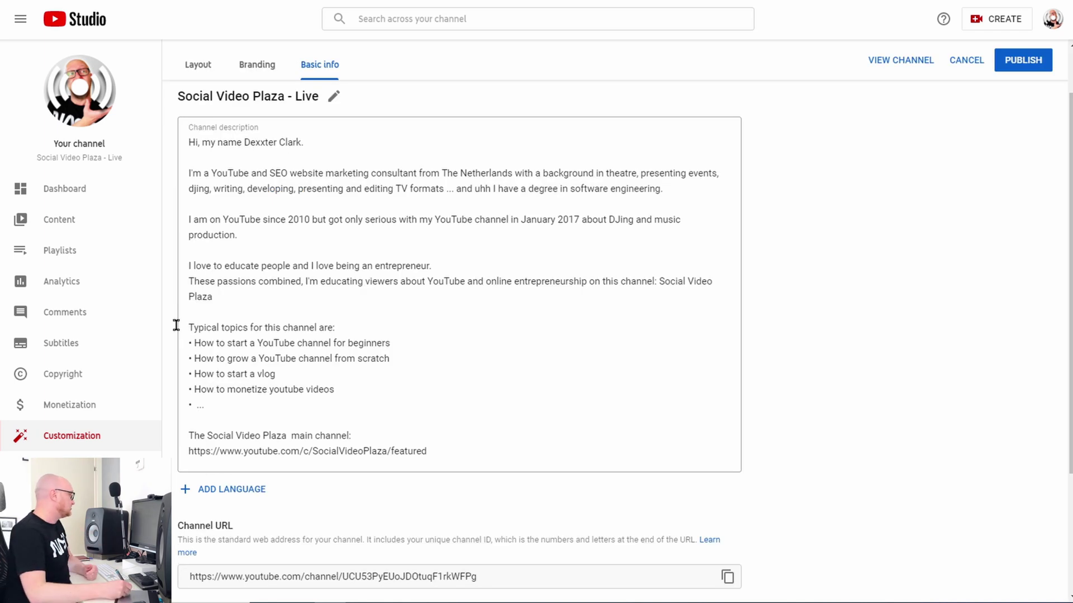
click(267, 498)
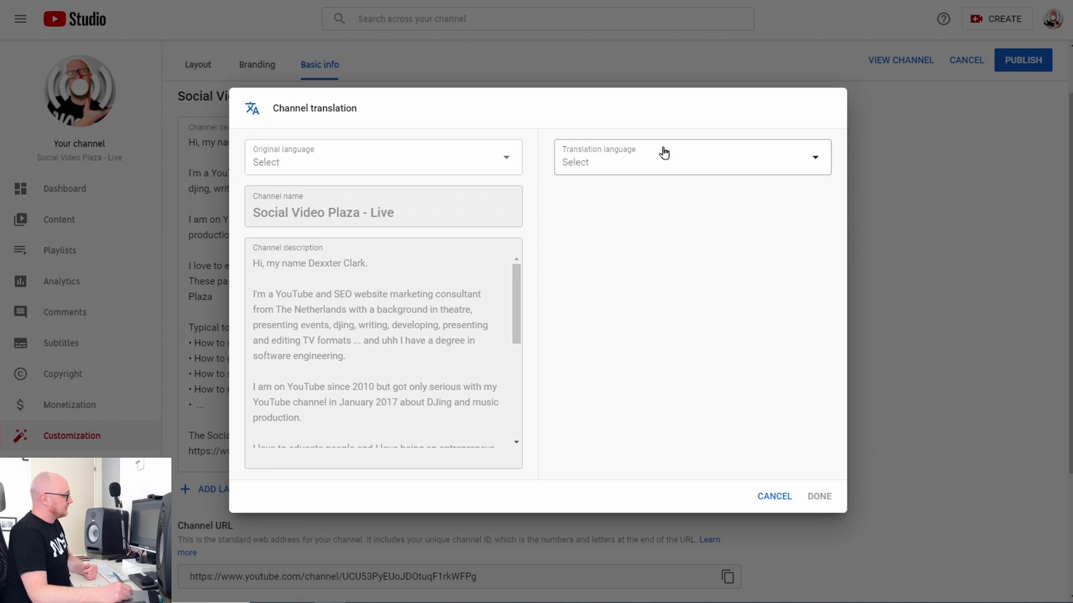
Close the translation window without changes and look over the channel's URL
click(771, 497)
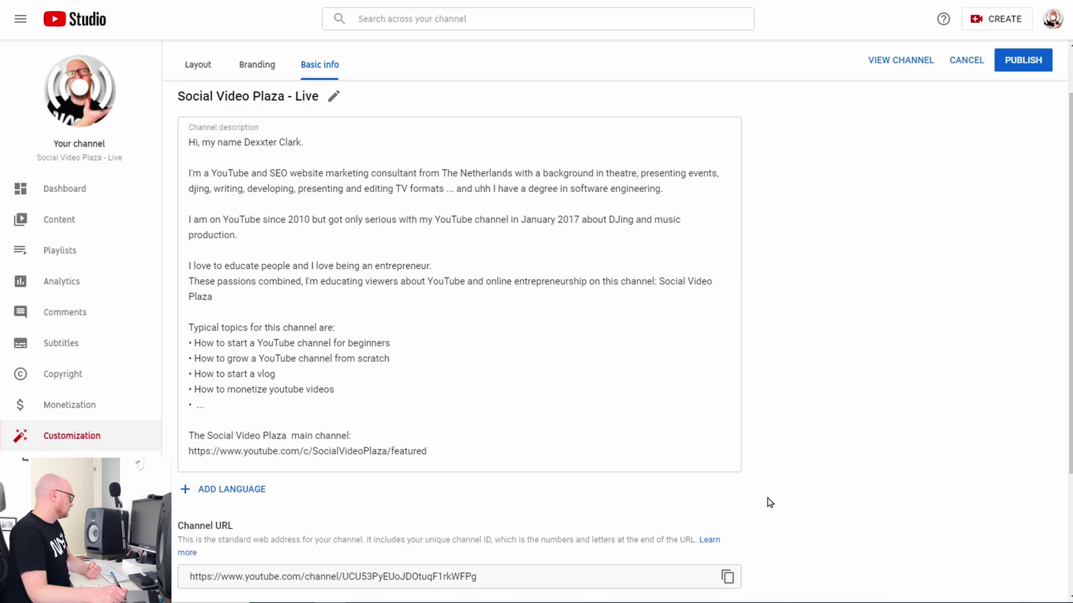
scroll(242, 436, down, 3)
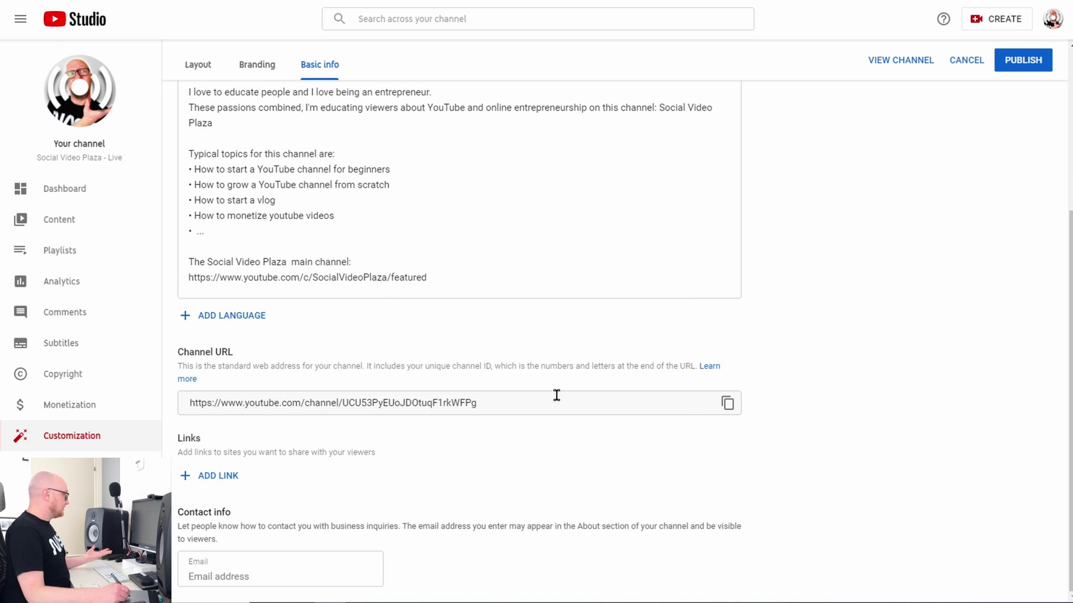
click(510, 403)
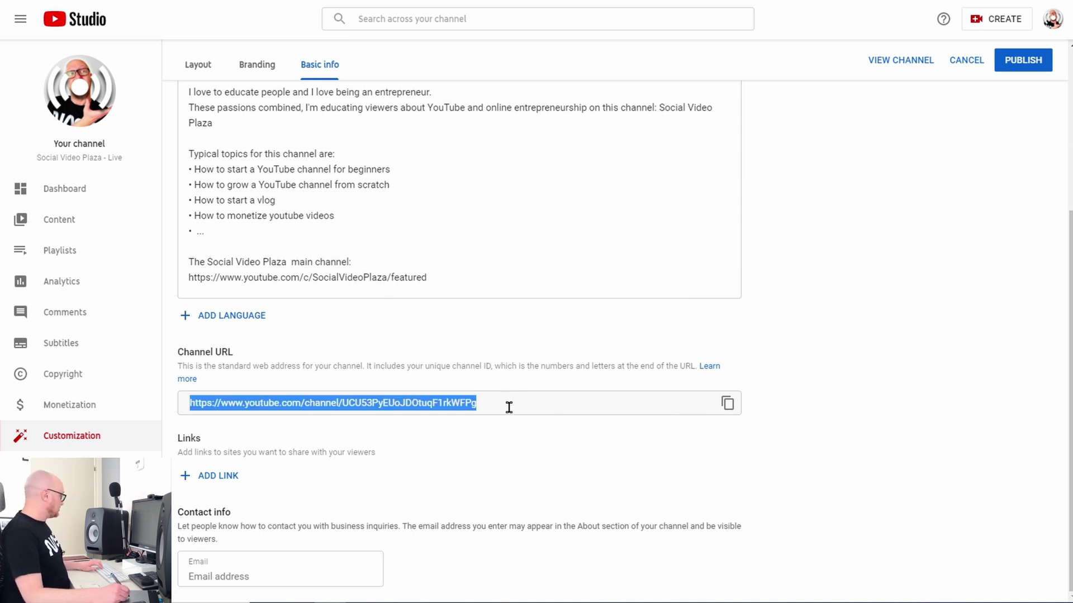
click(713, 437)
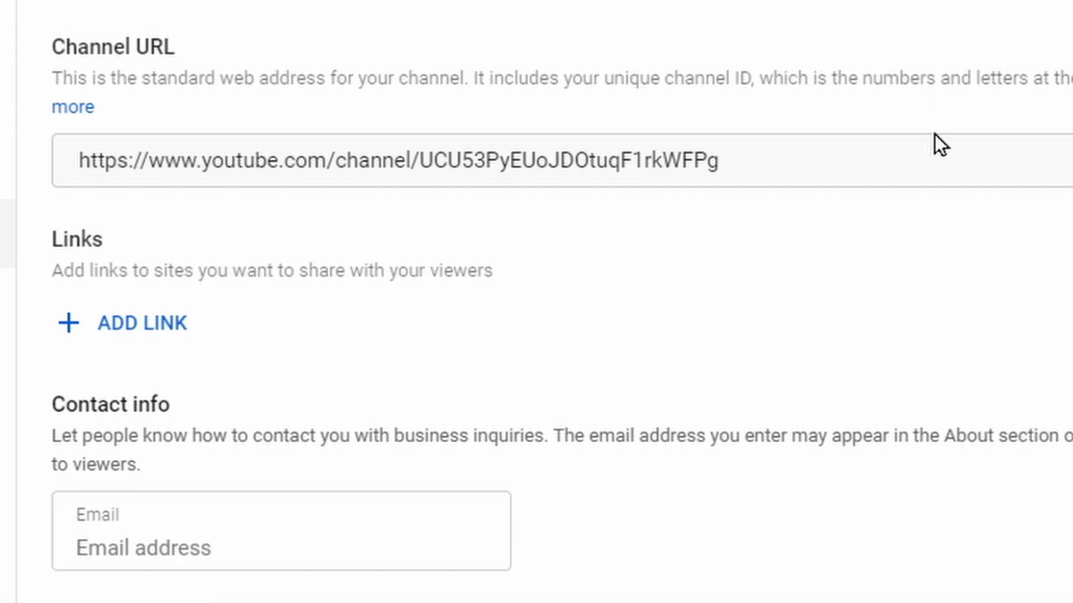
Add a 'Click to subscribe' link using the channel URL with ?sub_confirmation=1 appended
click(145, 324)
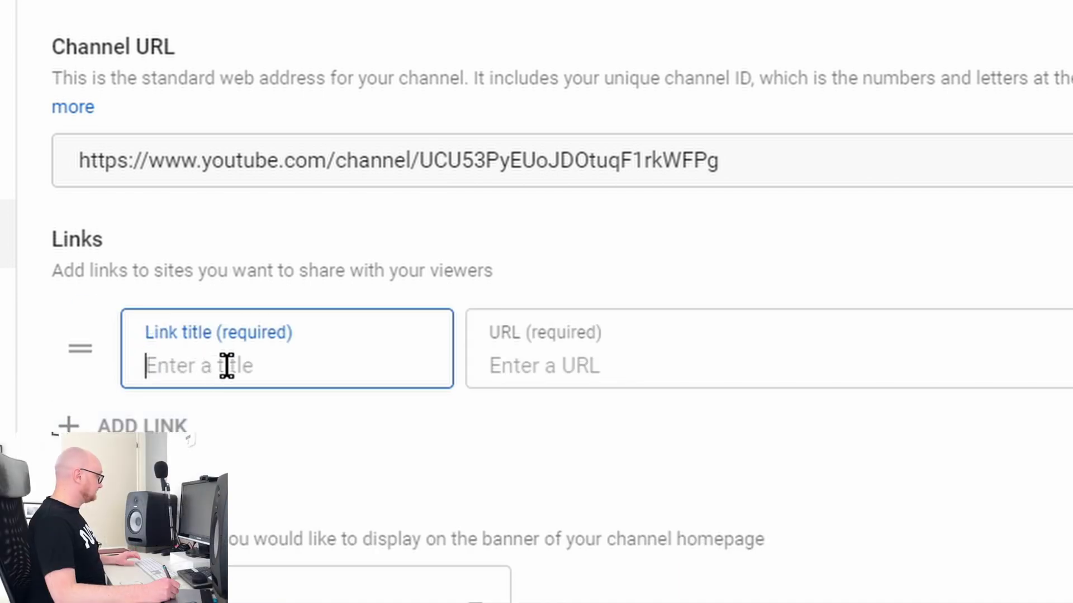
text(Click to subscribe)
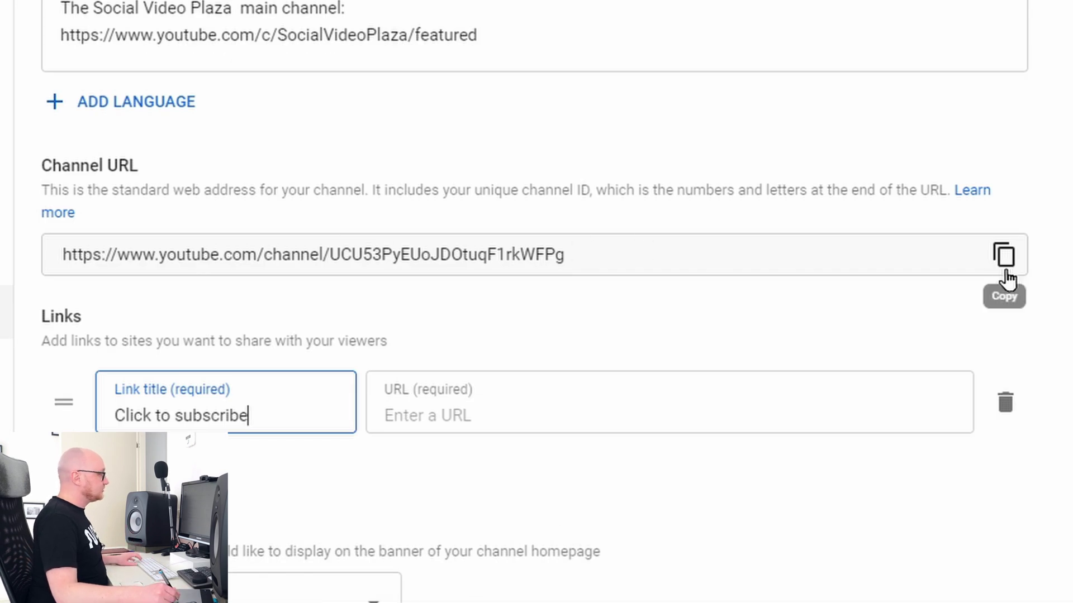
click(1003, 265)
click(540, 420)
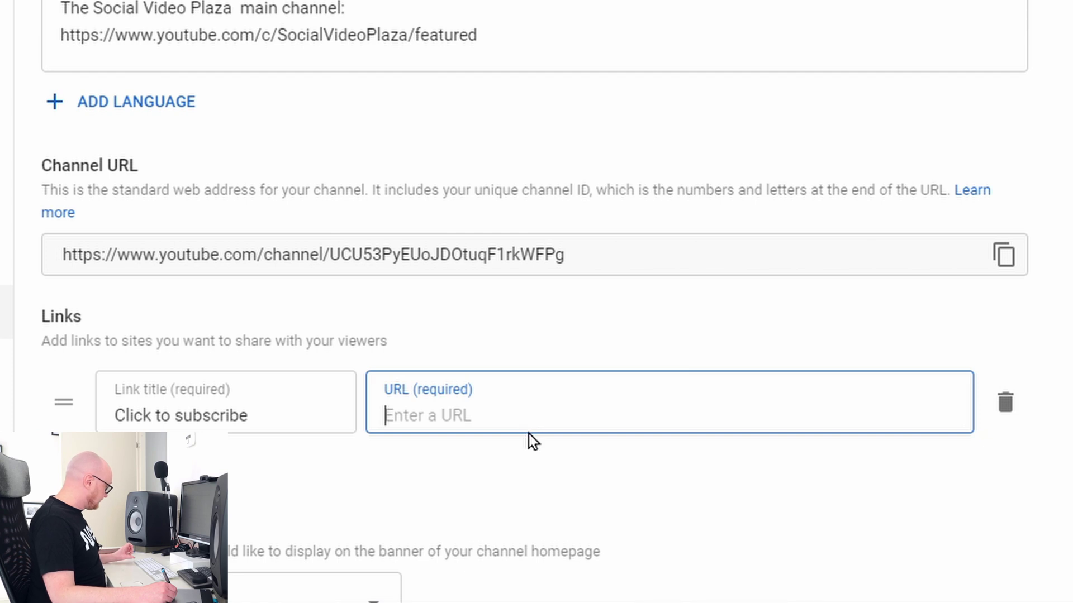
key(ctrl+v)
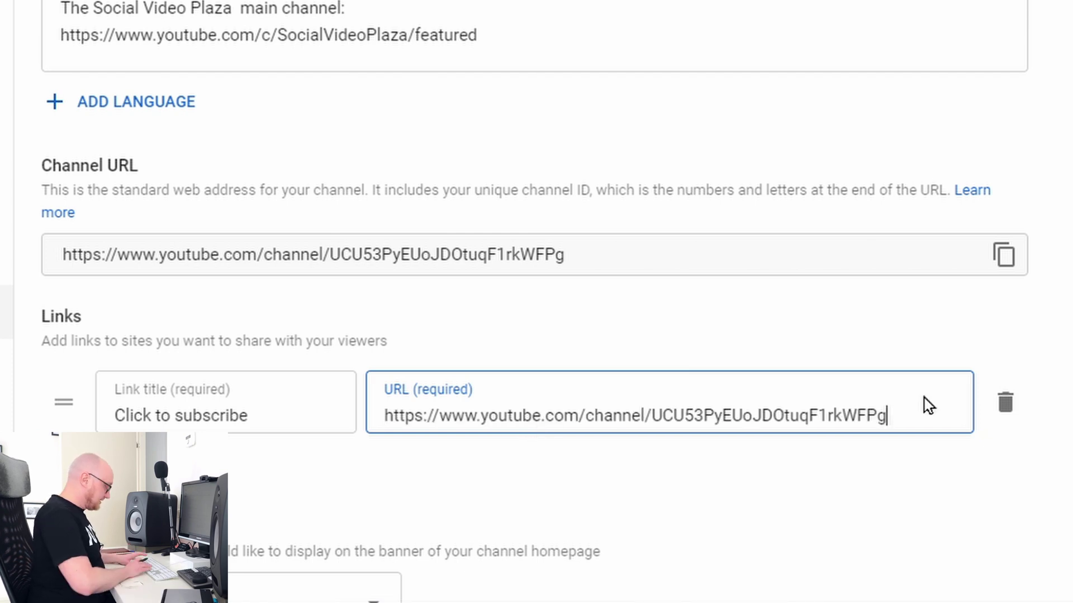
text(?su)
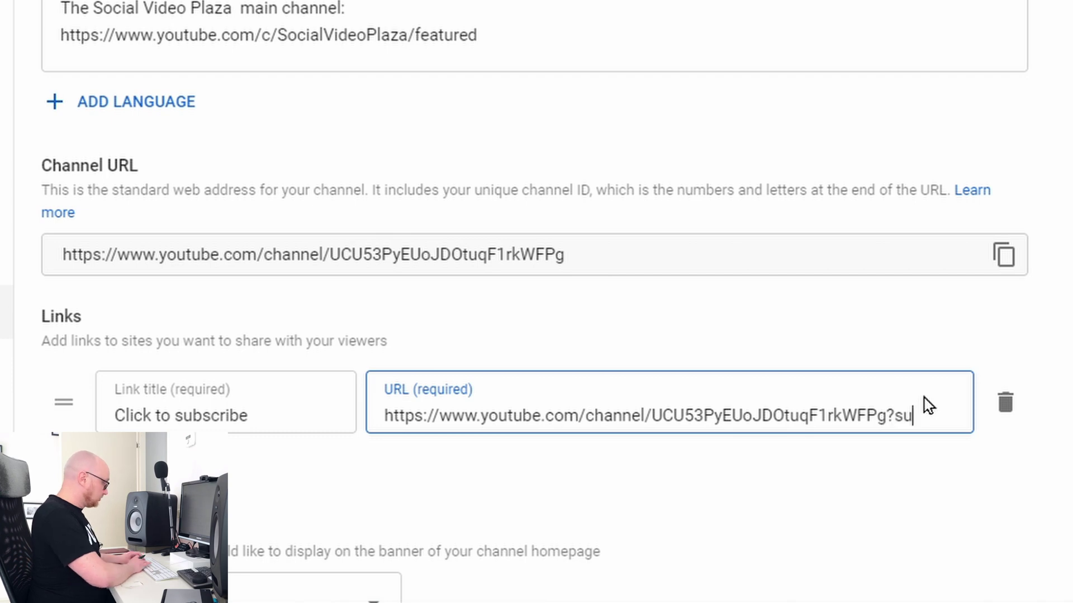
text(b_con)
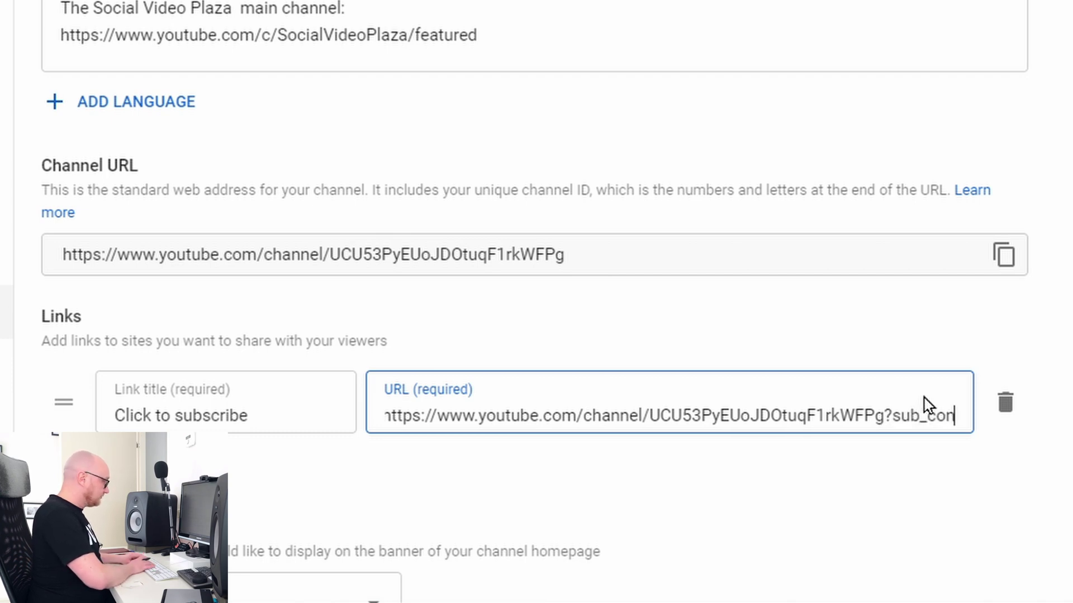
text(firmation=)
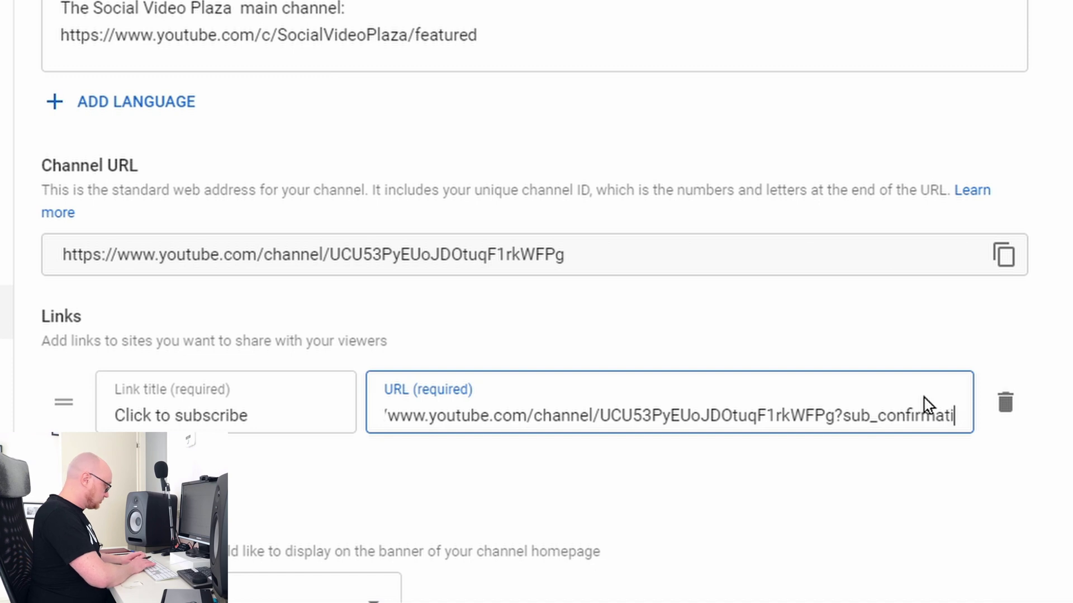
text(1)
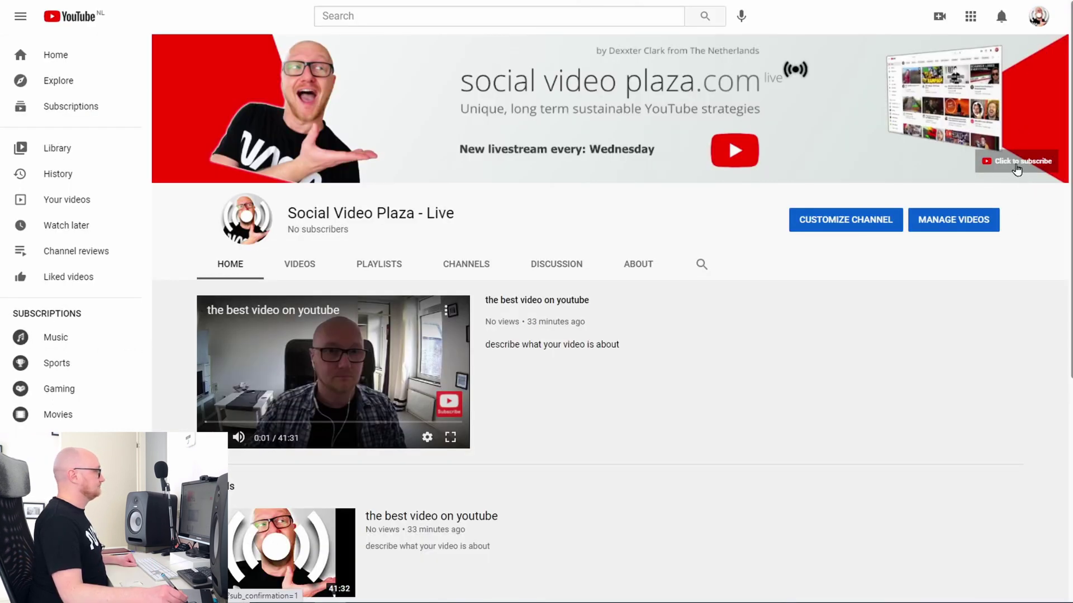
Add Twitter, Website and Instagram links after the subscribe link
click(1012, 167)
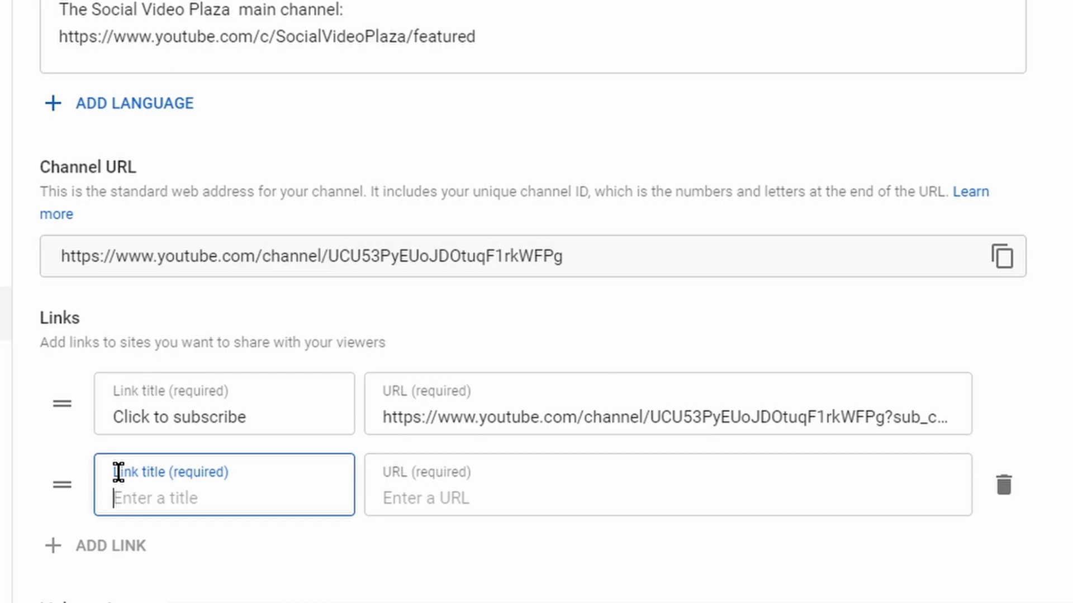
text(Twi)
text(Website)
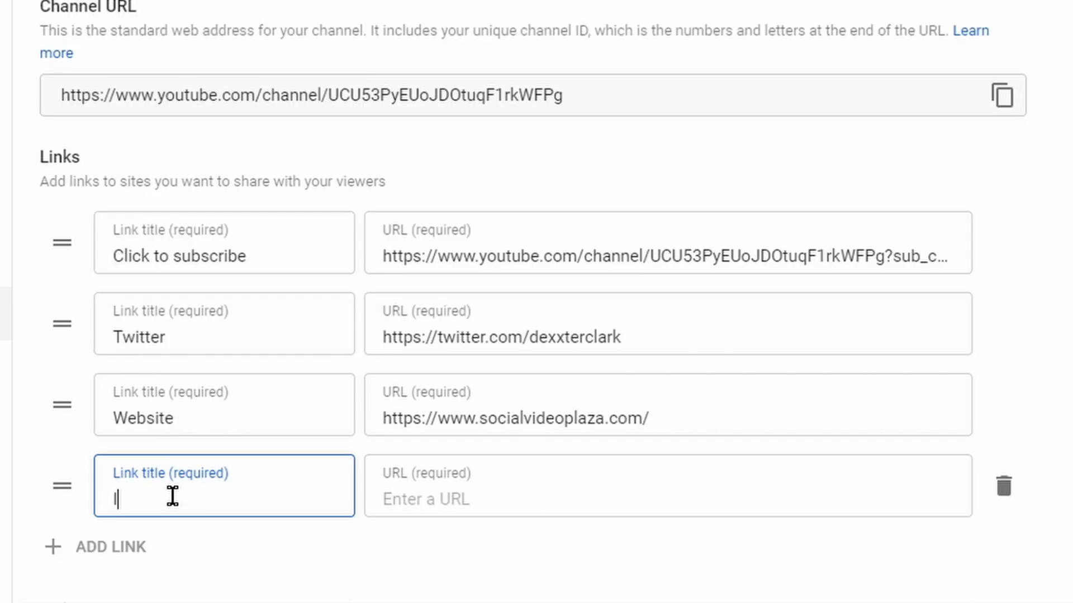
text(Instagram)
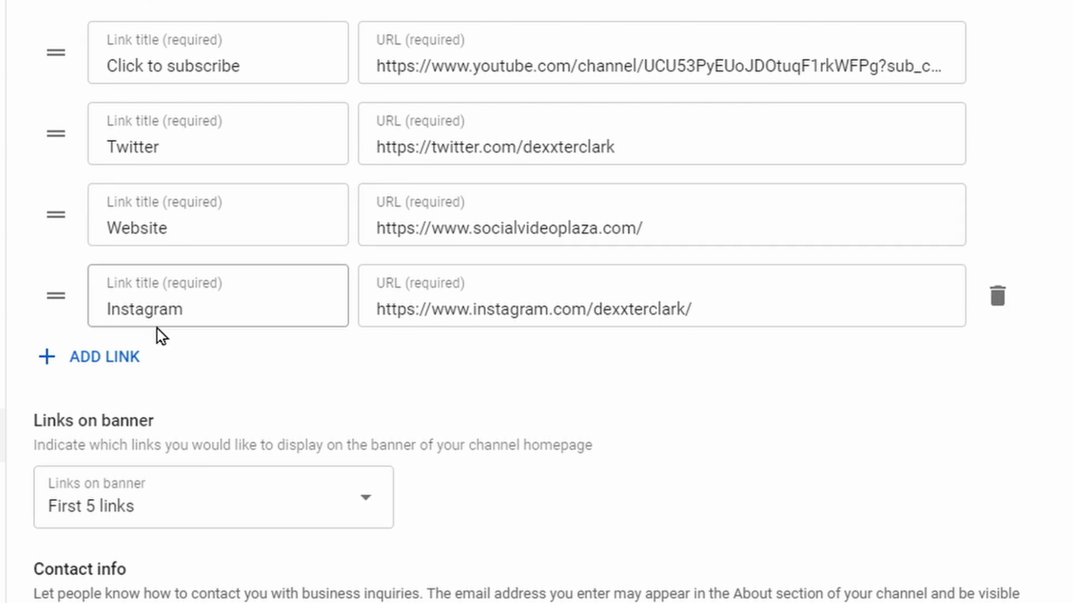
Set Links on banner to show the first 5 links
click(362, 508)
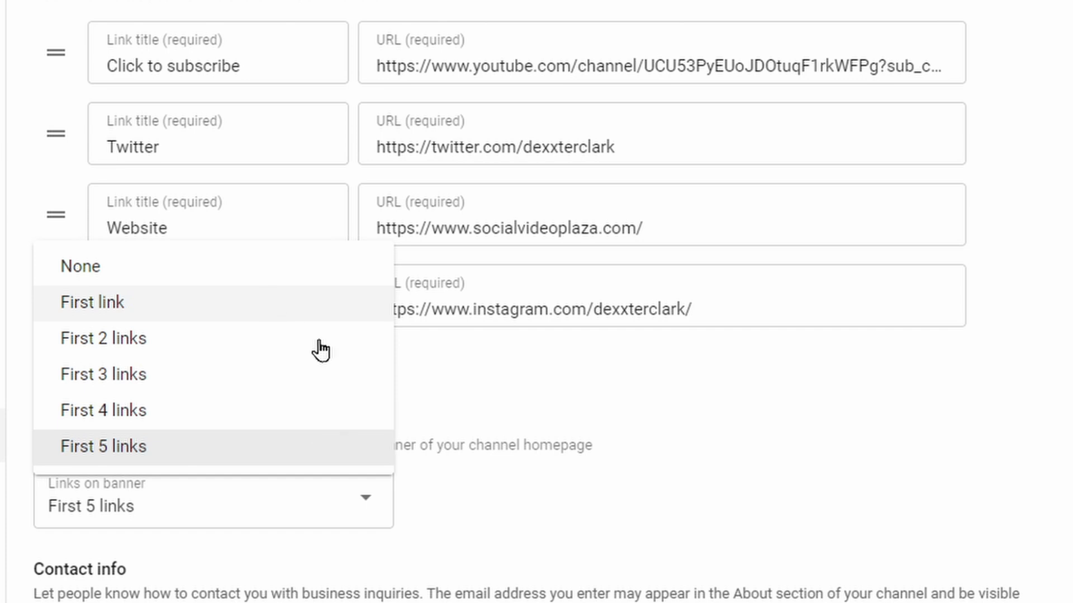
click(555, 478)
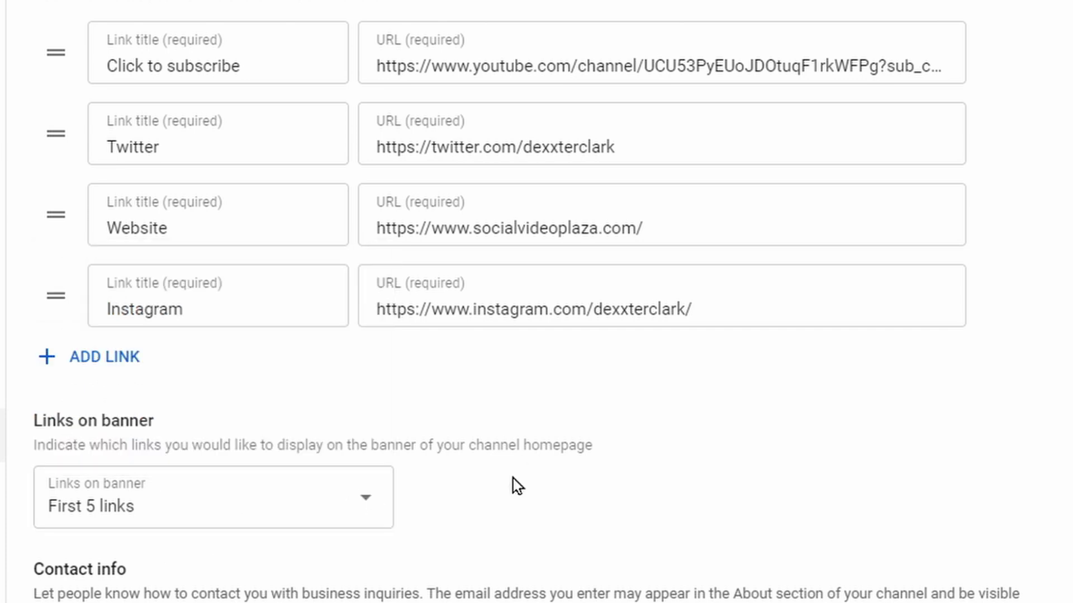
key(Tab)
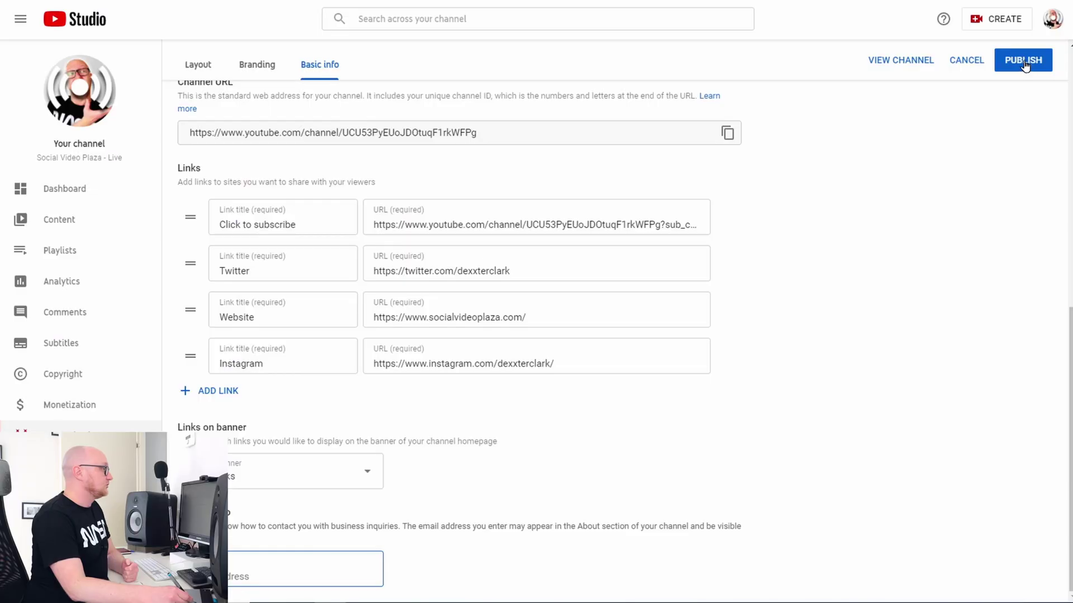
Publish the homepage, branding and basic info changes, then view the public YouTube channel page
click(1025, 62)
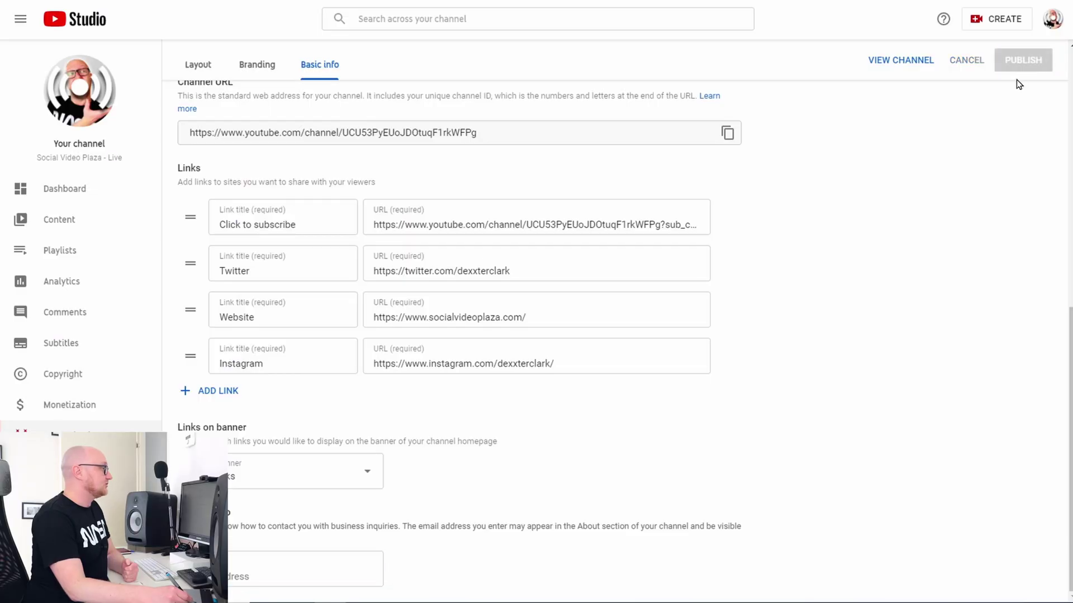
click(911, 67)
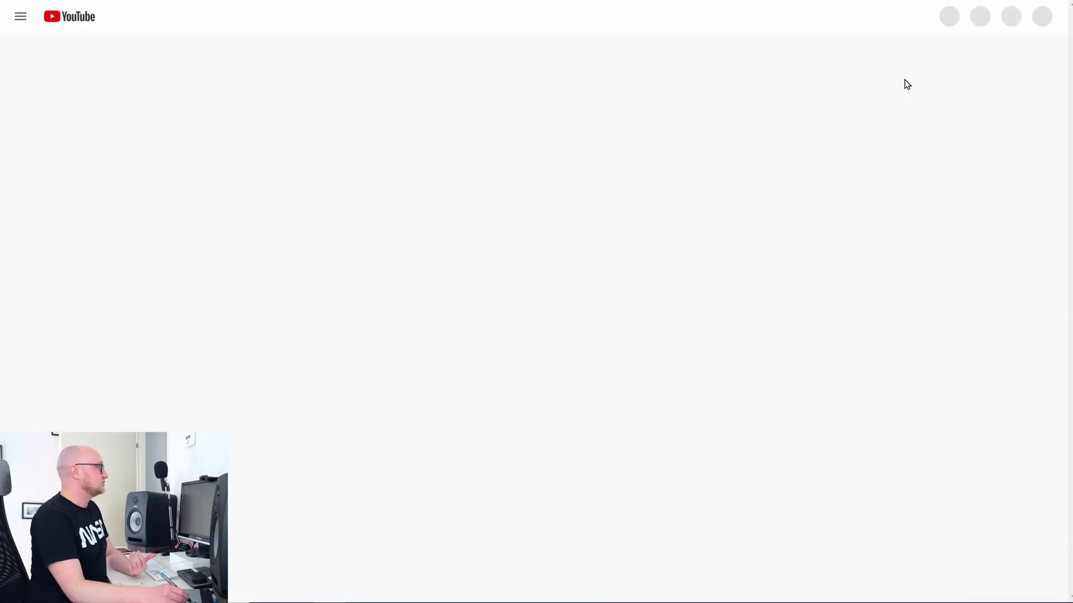